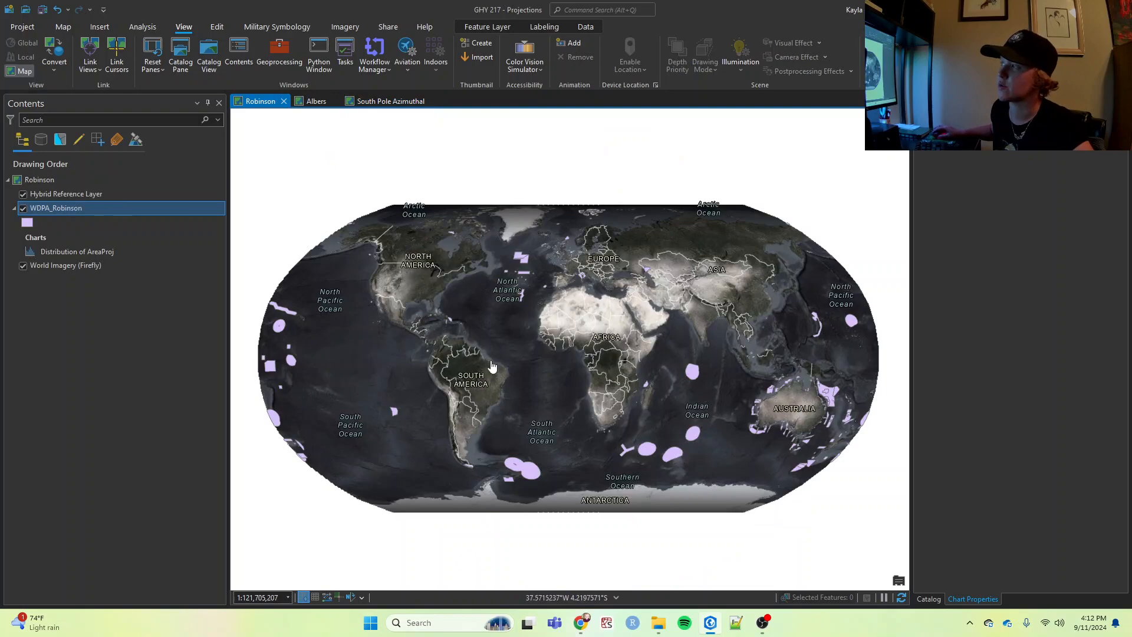
# - Create a new ANSI portrait Letter layout, 8.5 by 11 inches
pyautogui.click(100, 28)
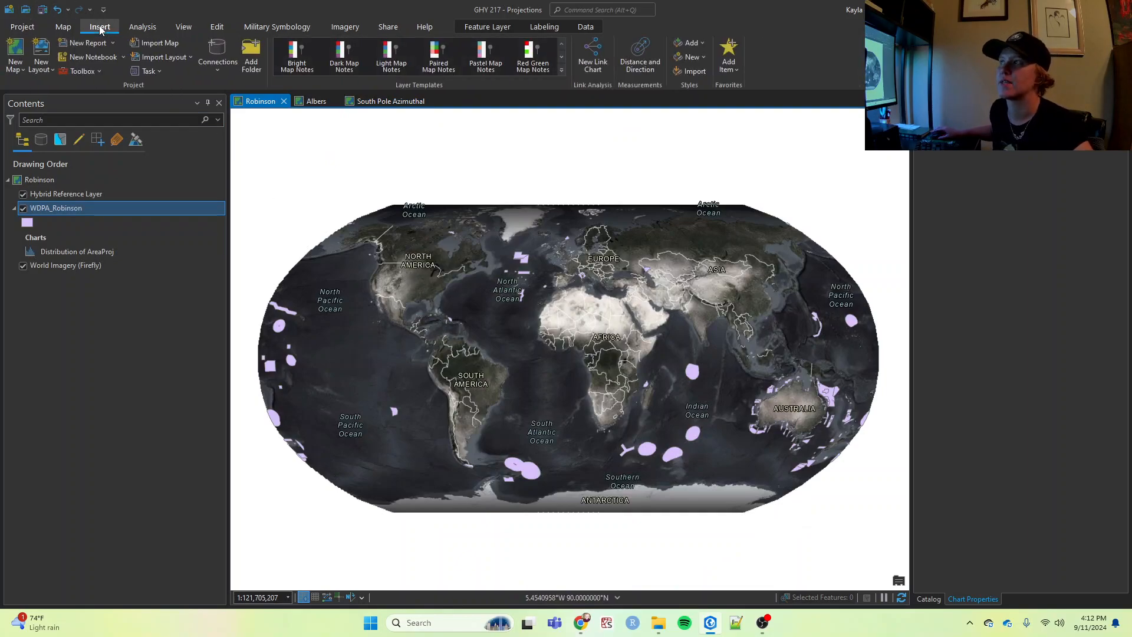
pyautogui.click(42, 56)
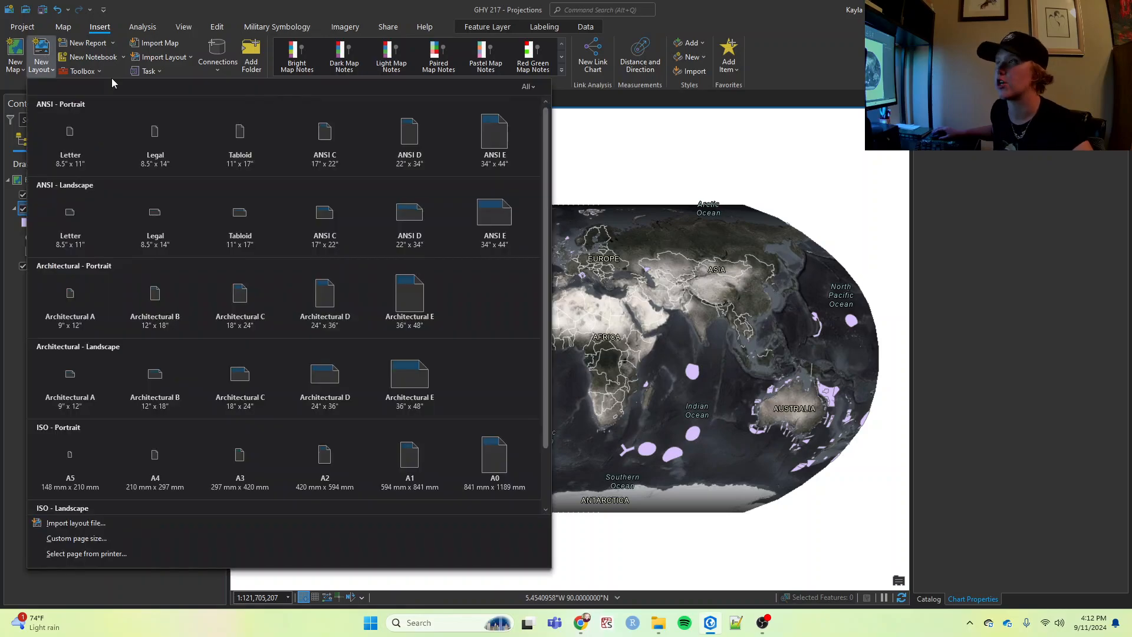
pyautogui.click(70, 141)
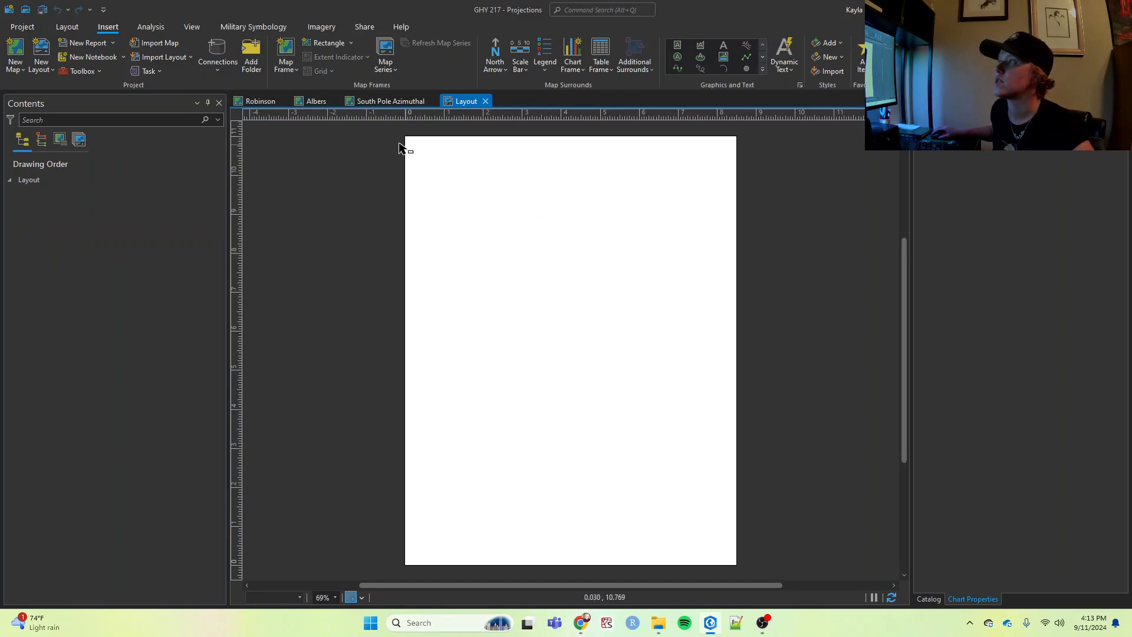
# - Add a map frame of the Robinson map's current view across the full page width at the page's upper edge, about 3.5 in tall
pyautogui.click(290, 54)
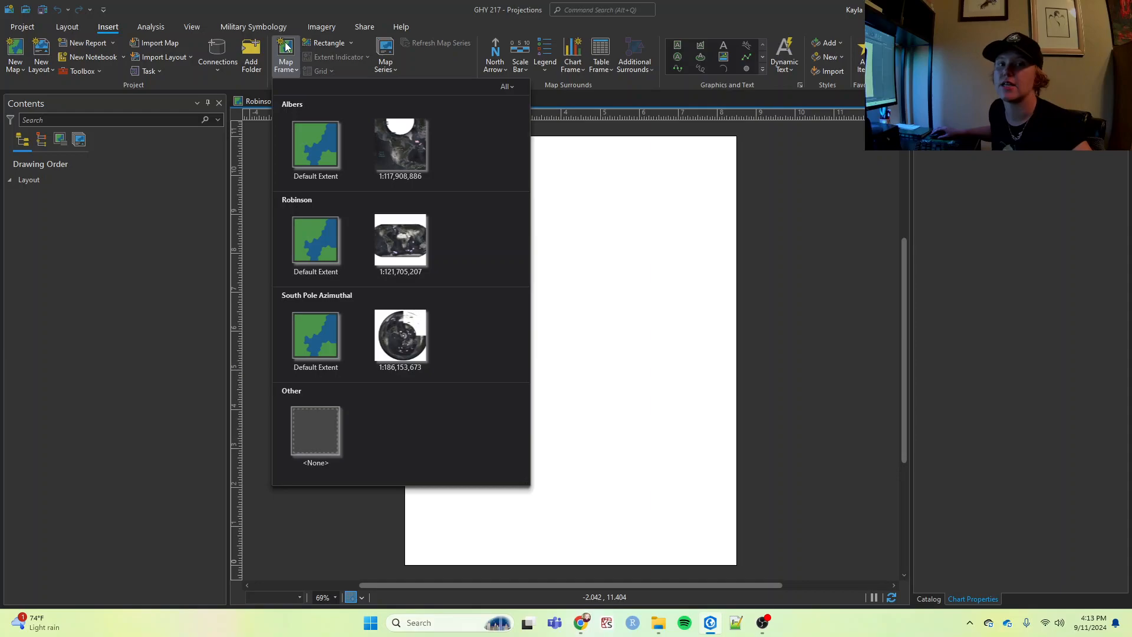
pyautogui.click(400, 239)
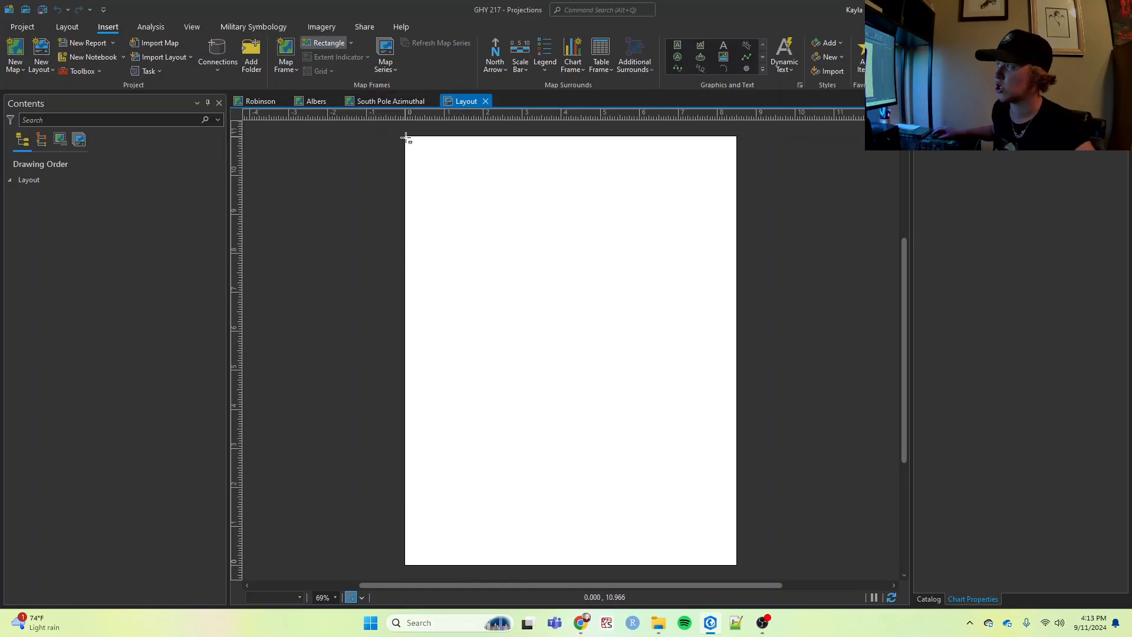
pyautogui.moveTo(406, 136); pyautogui.dragTo(737, 273)
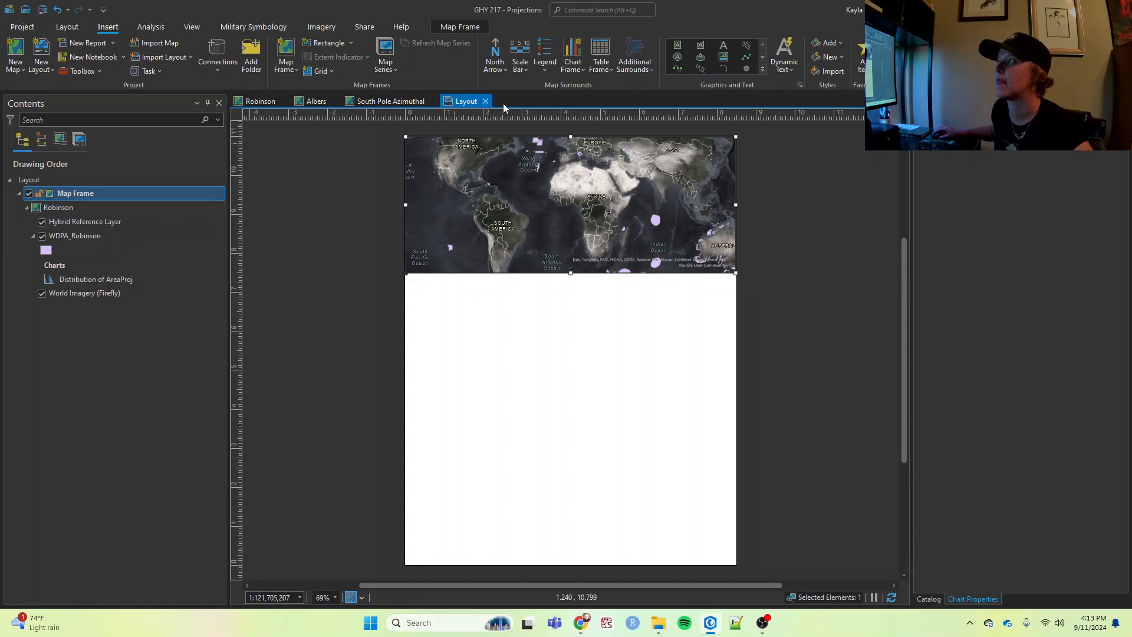
# - Activate the Robinson map frame, zoom out and recentre the map so the whole globe fits inside it, and close the activation
pyautogui.click(459, 27)
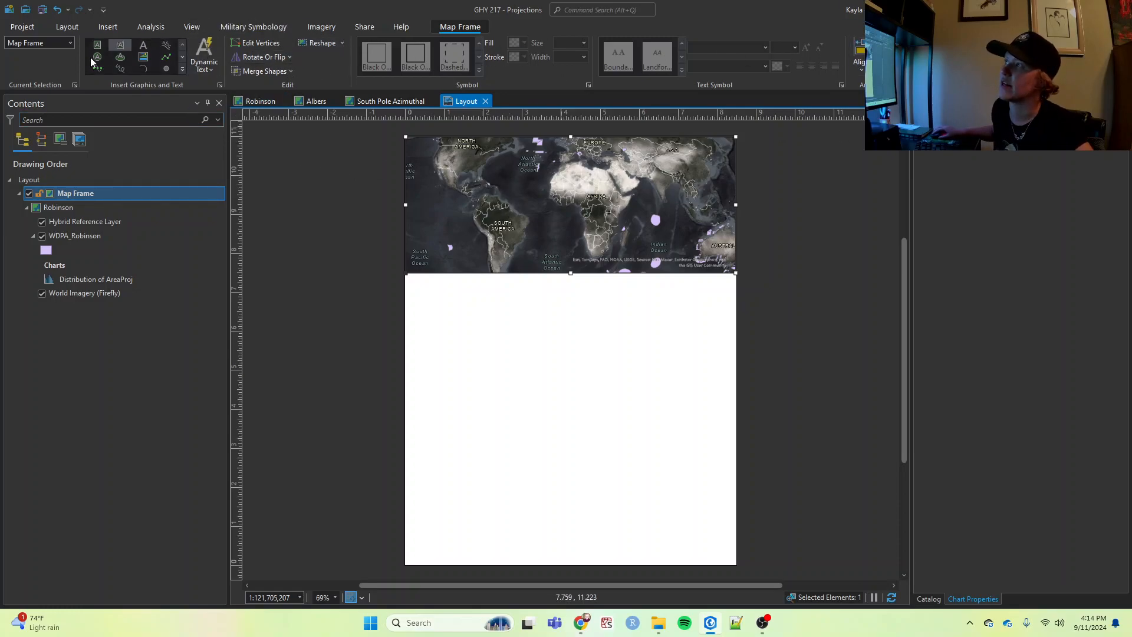
pyautogui.click(67, 26)
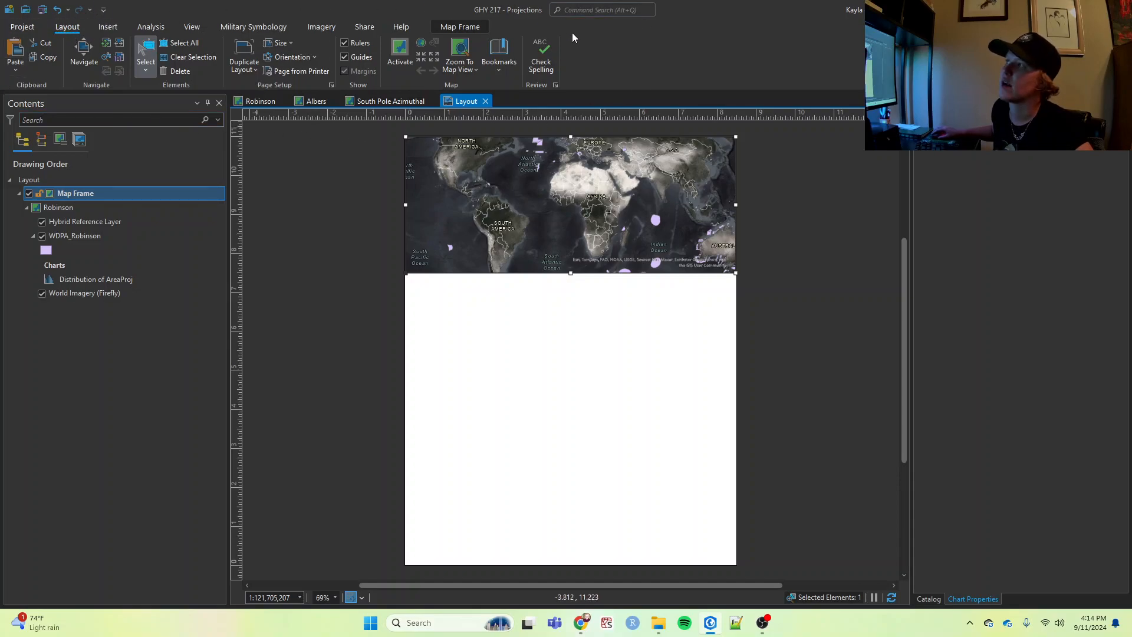
pyautogui.click(400, 52)
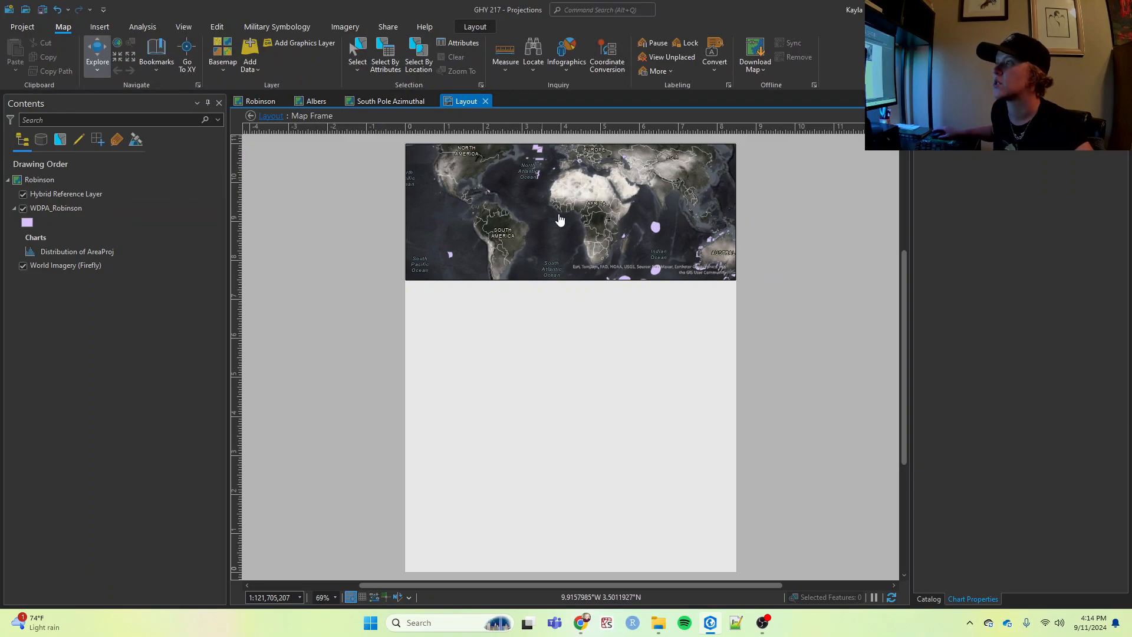
pyautogui.scroll(-2, 560, 219)
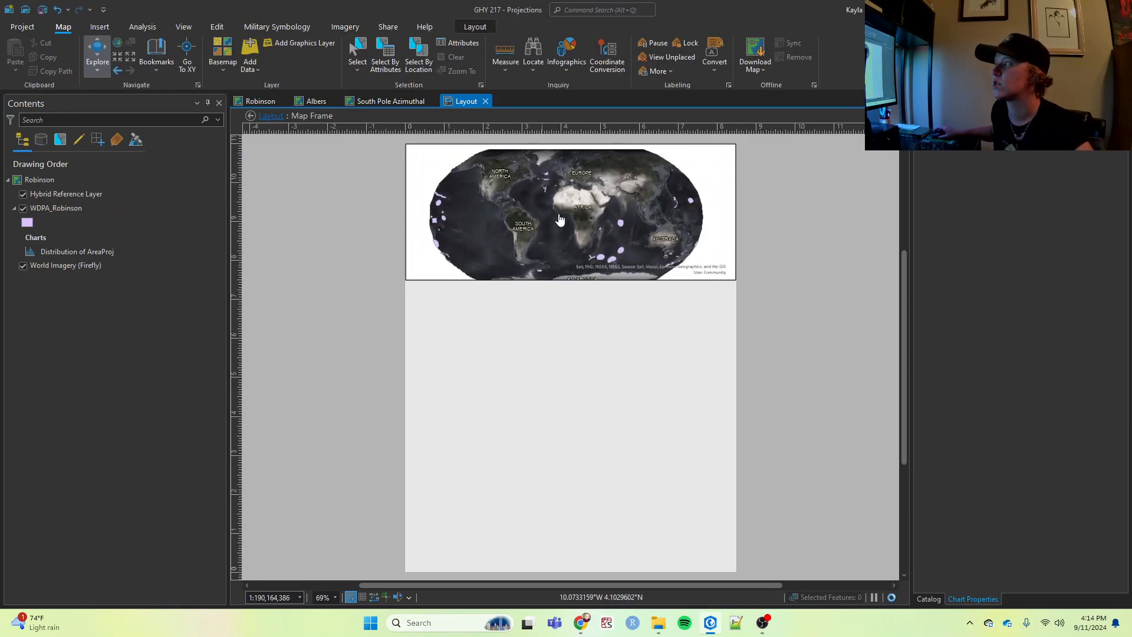
pyautogui.moveTo(559, 219); pyautogui.dragTo(572, 225)
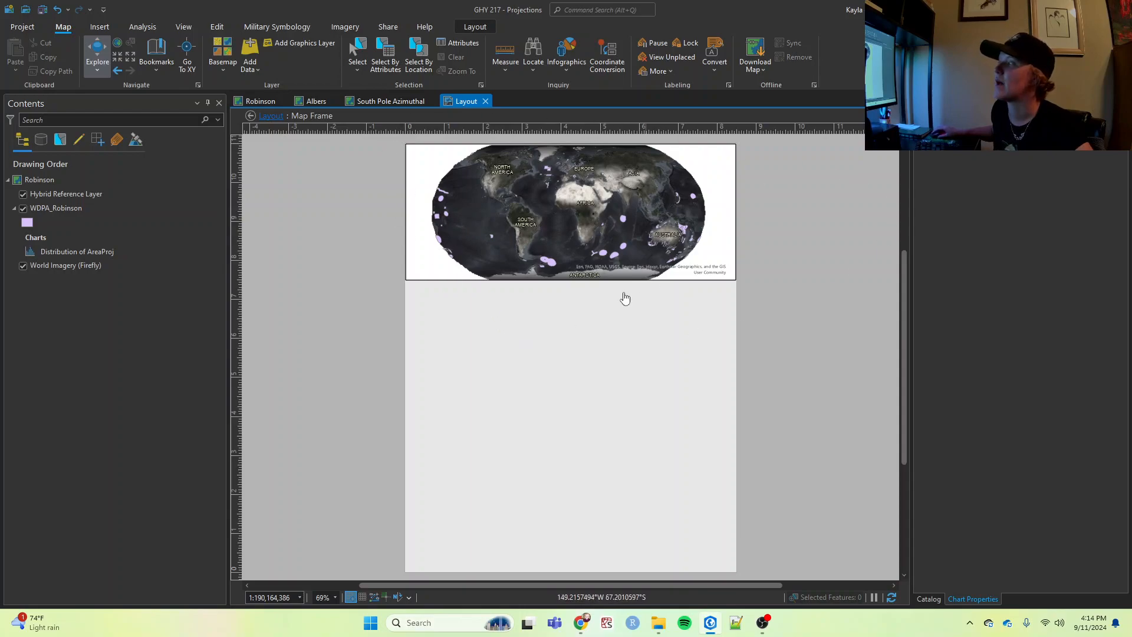
pyautogui.click(474, 28)
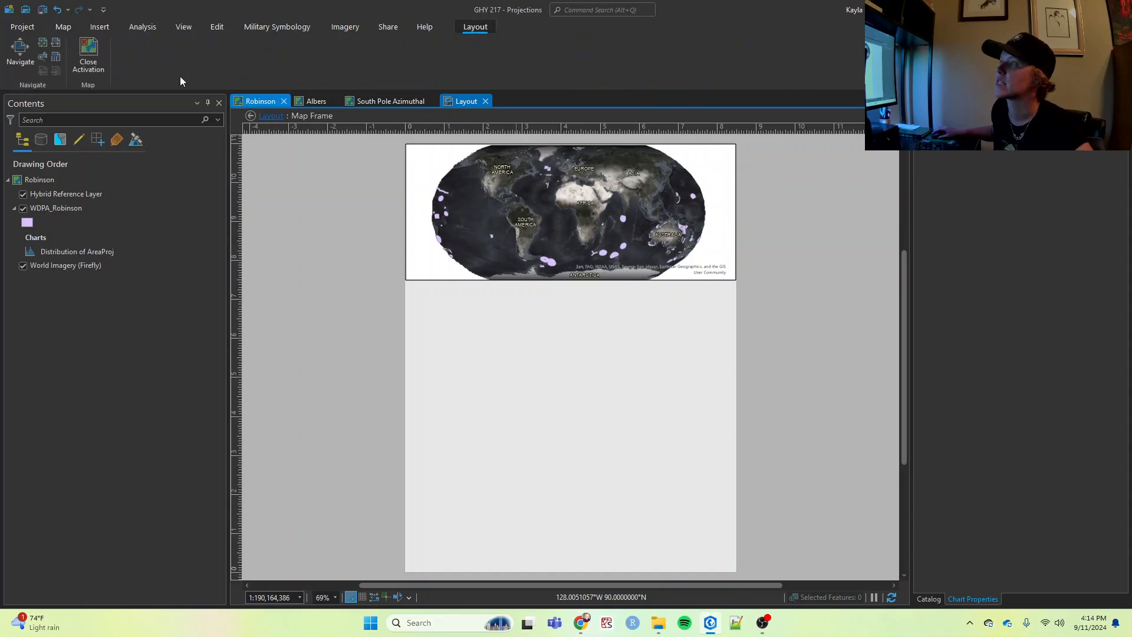
pyautogui.click(87, 55)
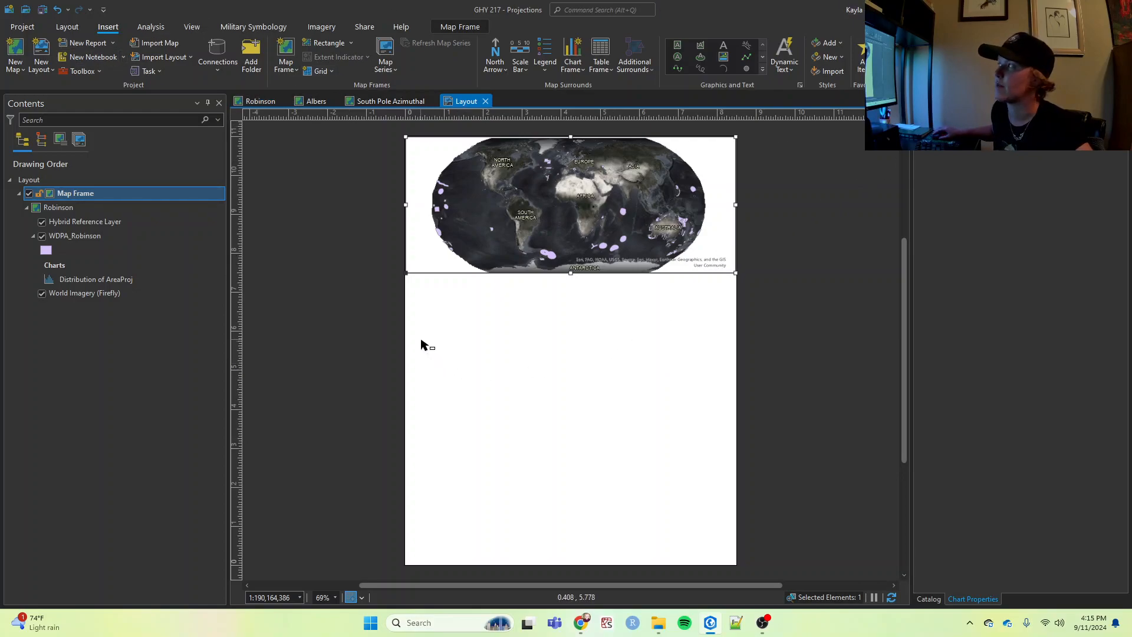
# - Add a text label reading "Robinson" in the lower-left corner of the map frame
pyautogui.click(723, 48)
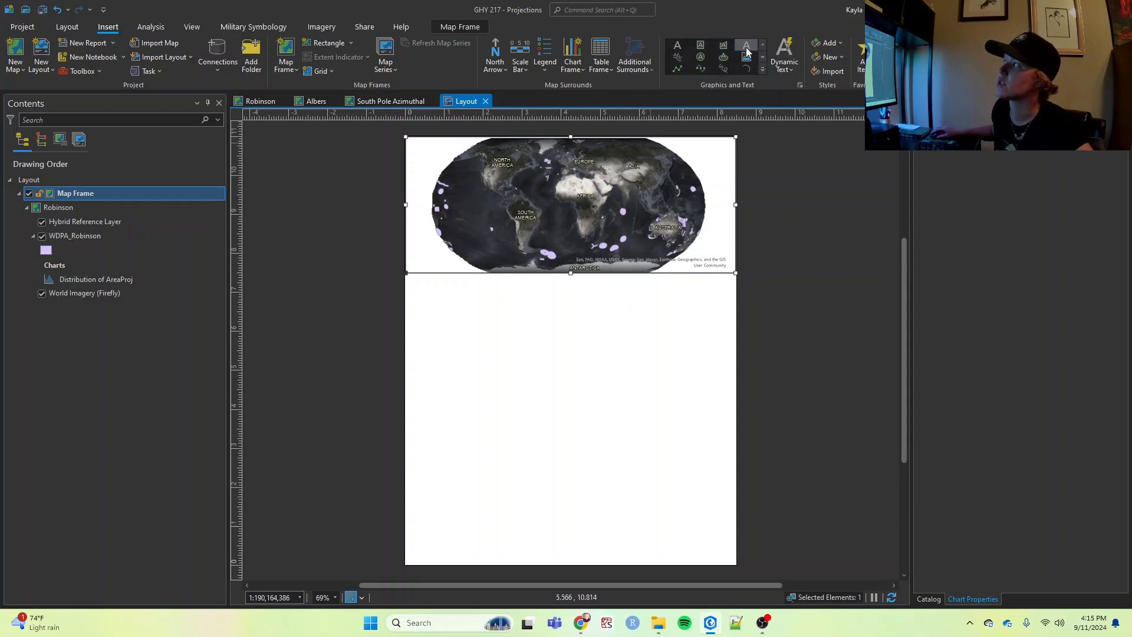
pyautogui.moveTo(406, 250); pyautogui.dragTo(469, 272)
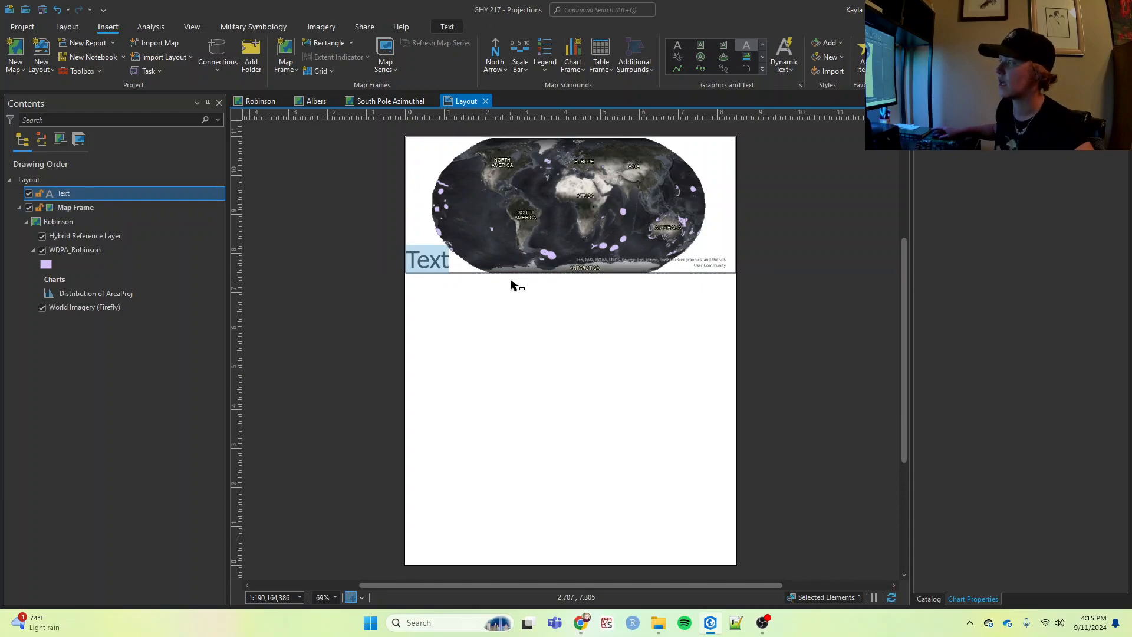
pyautogui.write('Robinson')
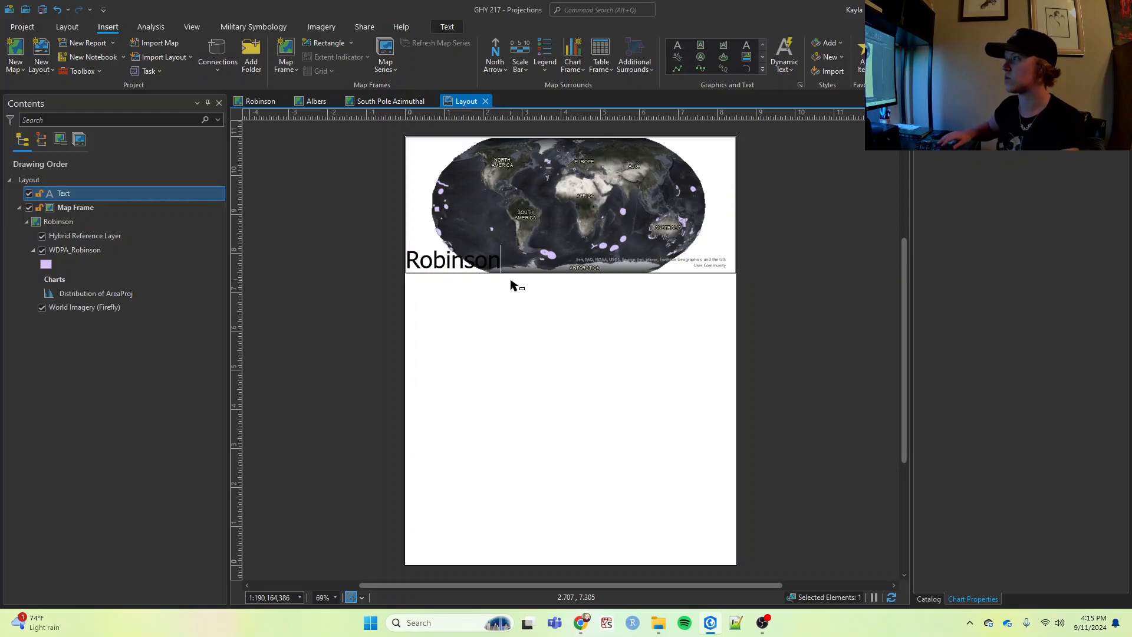
# - Open the text symbol properties of the Robinson label and set its font to Cambria
pyautogui.hotkey('ctrl', 'a')
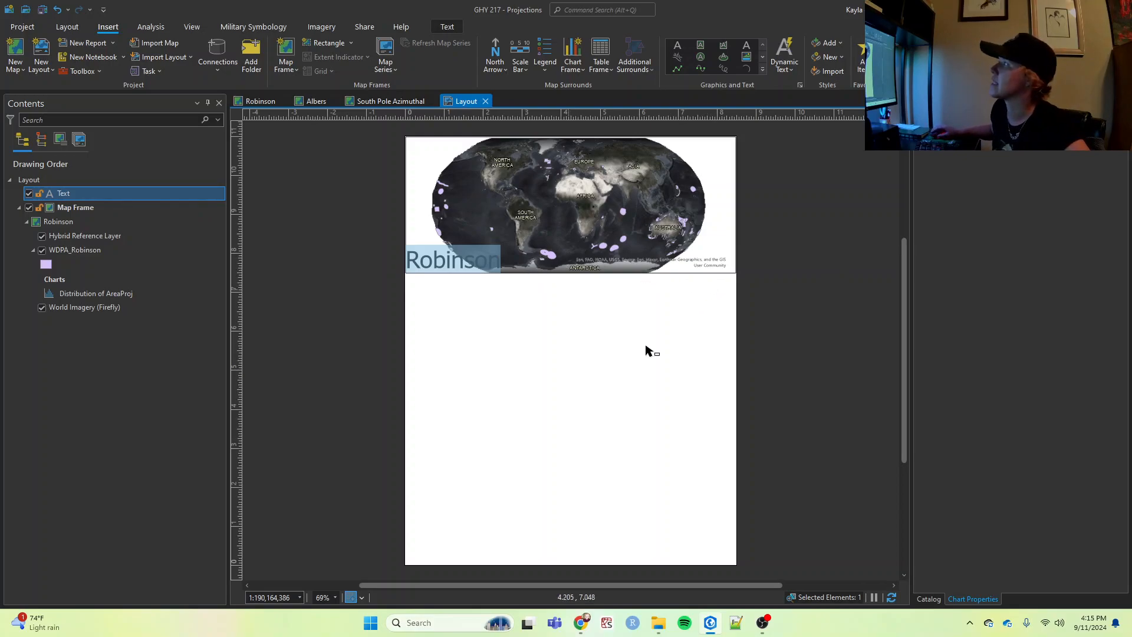
pyautogui.rightClick(458, 262)
pyautogui.click(445, 265)
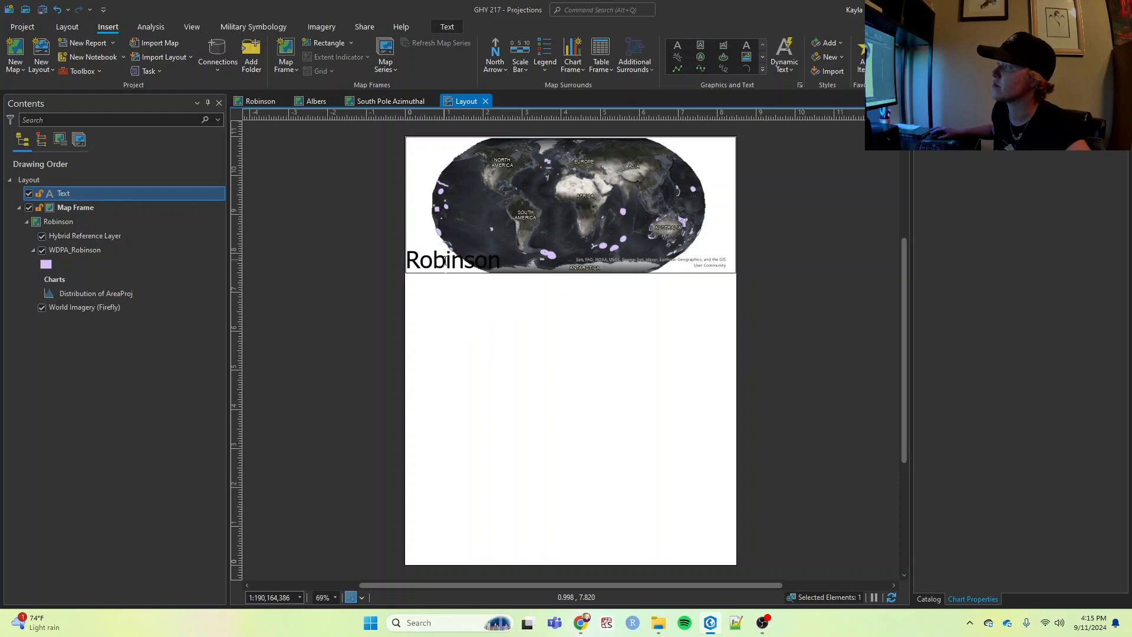
pyautogui.doubleClick(434, 264)
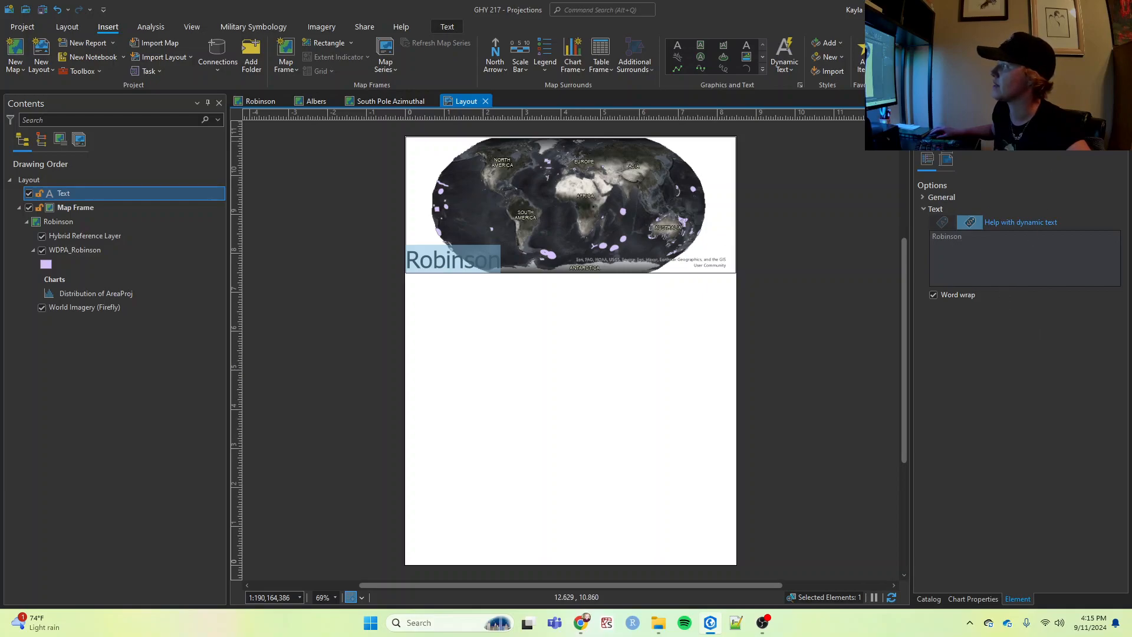
pyautogui.click(964, 141)
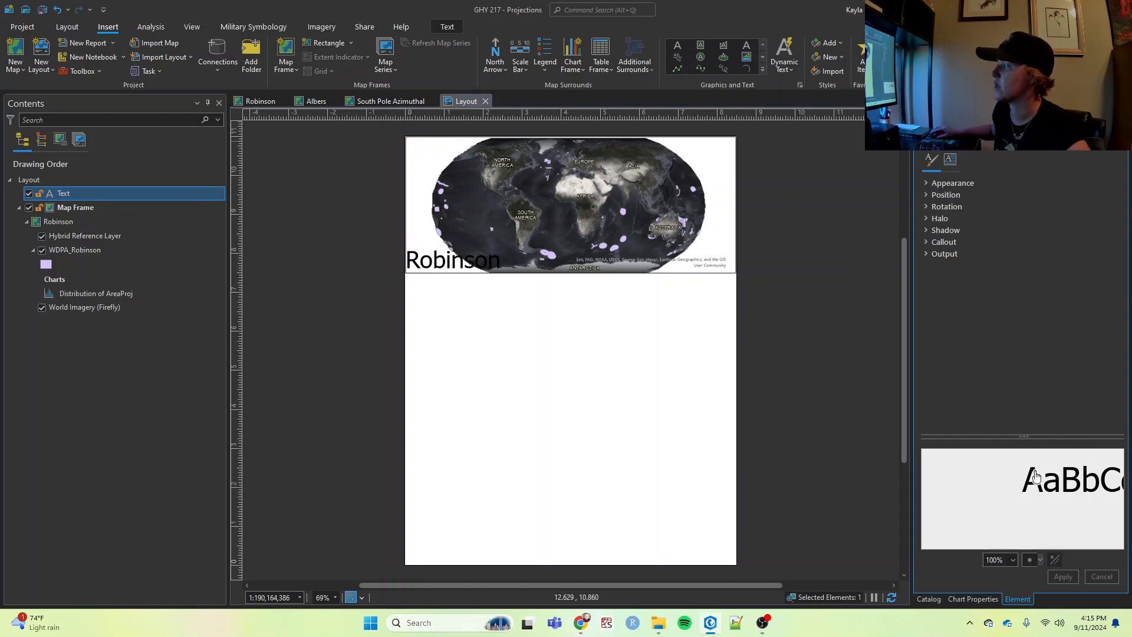
pyautogui.click(927, 183)
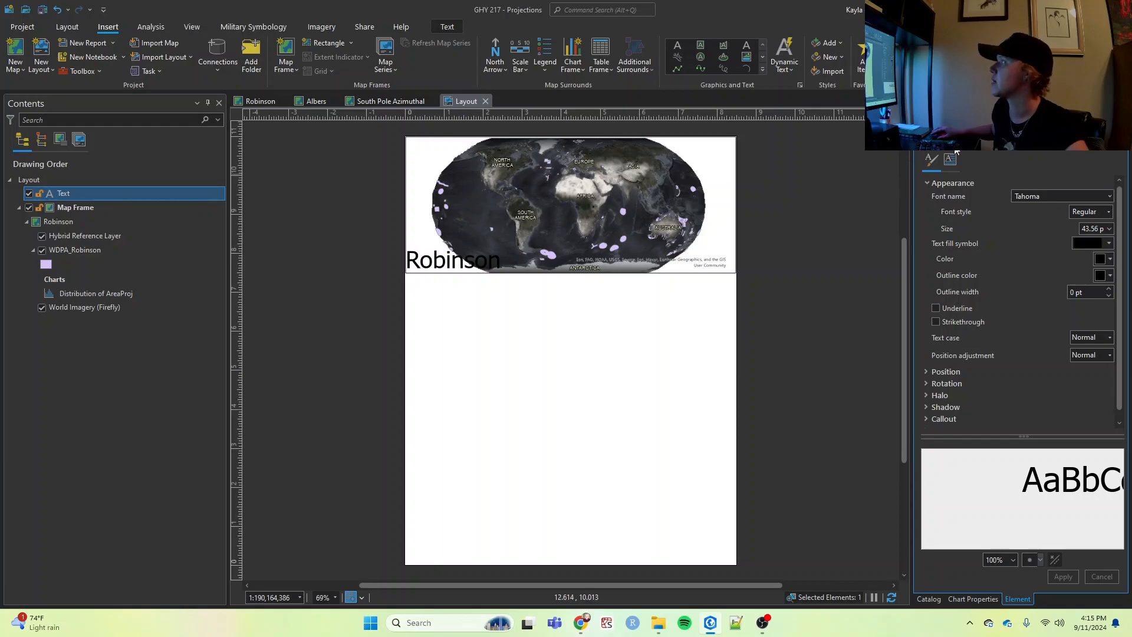
pyautogui.click(1109, 197)
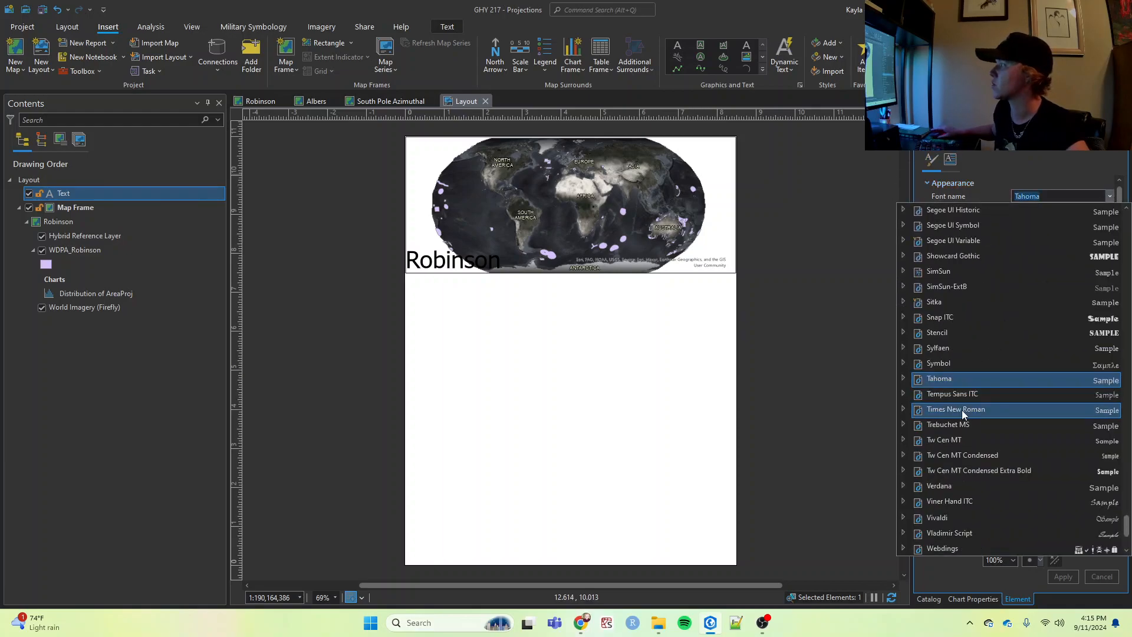
pyautogui.scroll(20, 960, 401)
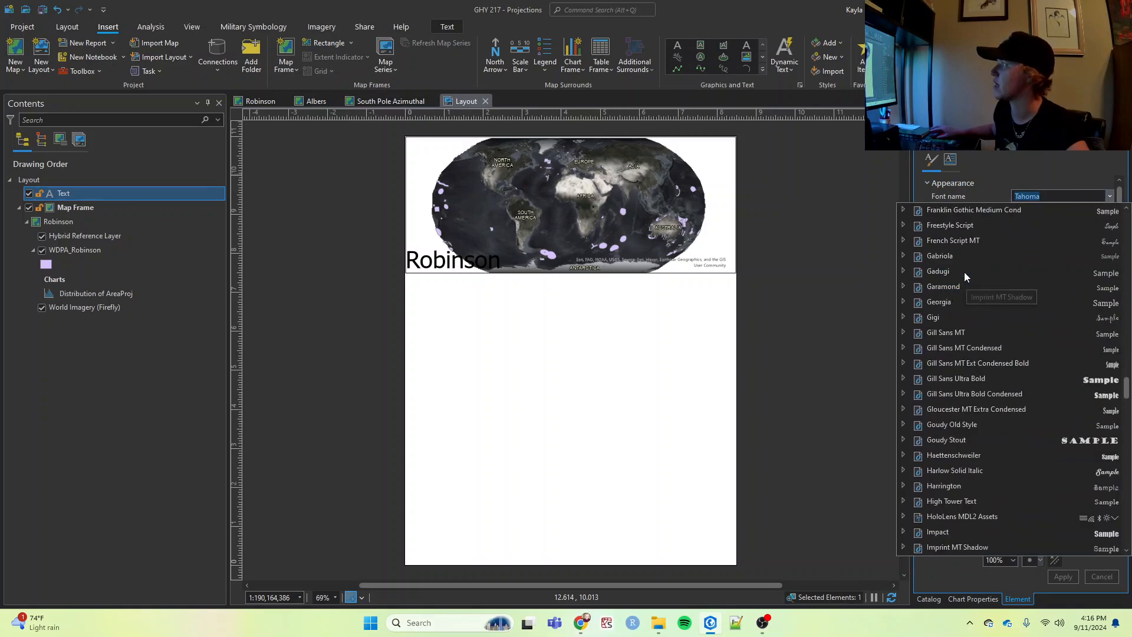
pyautogui.scroll(15, 964, 274)
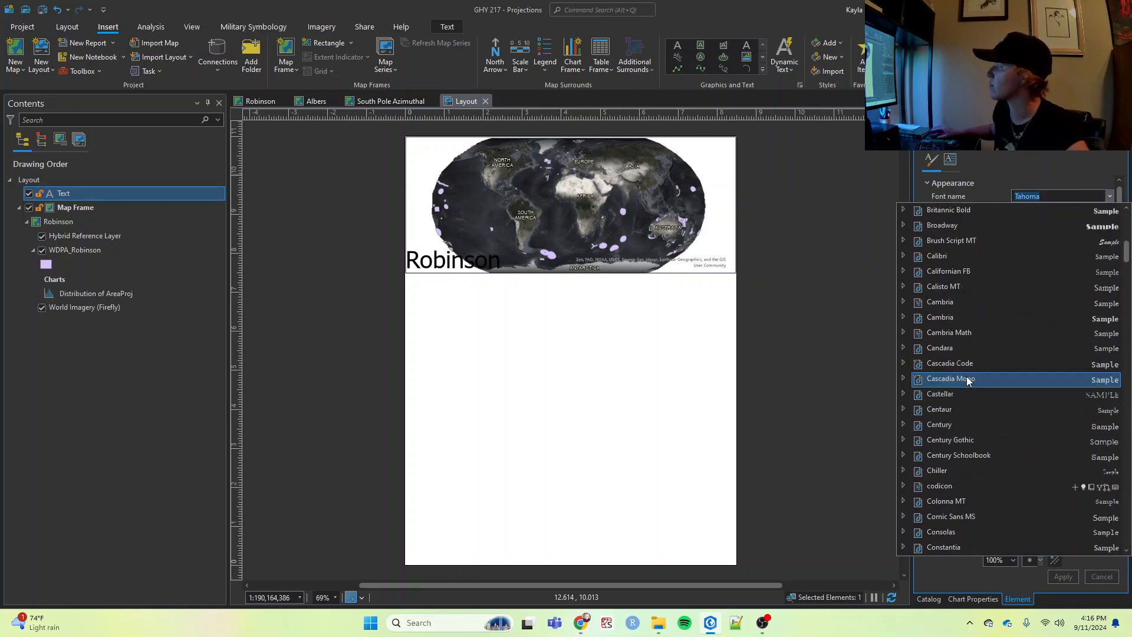
pyautogui.scroll(6, 966, 266)
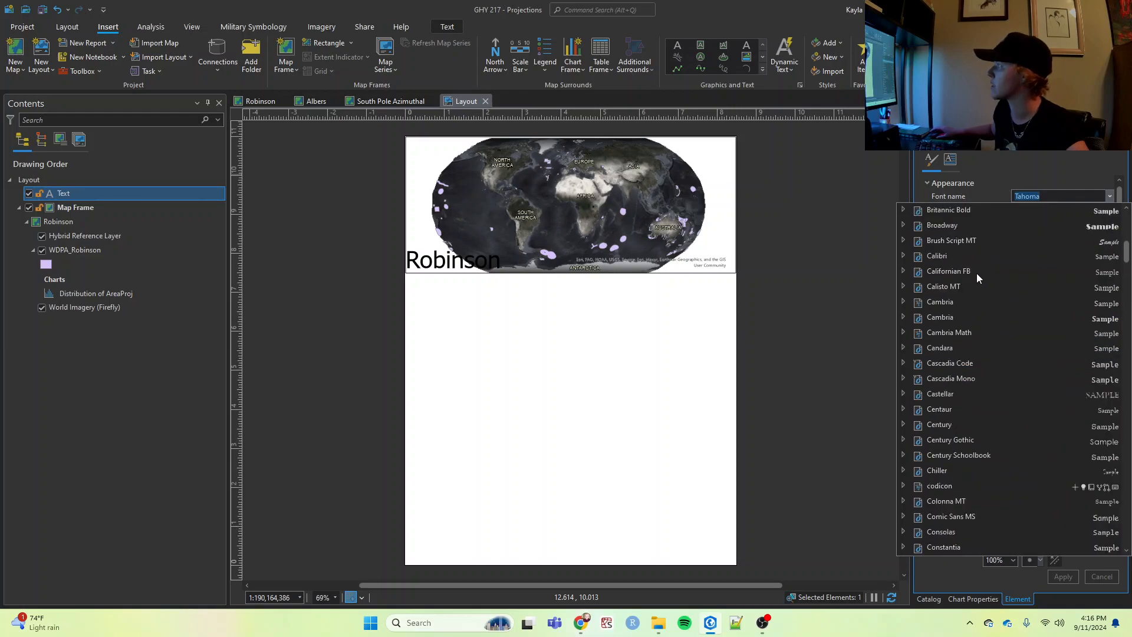
pyautogui.click(946, 307)
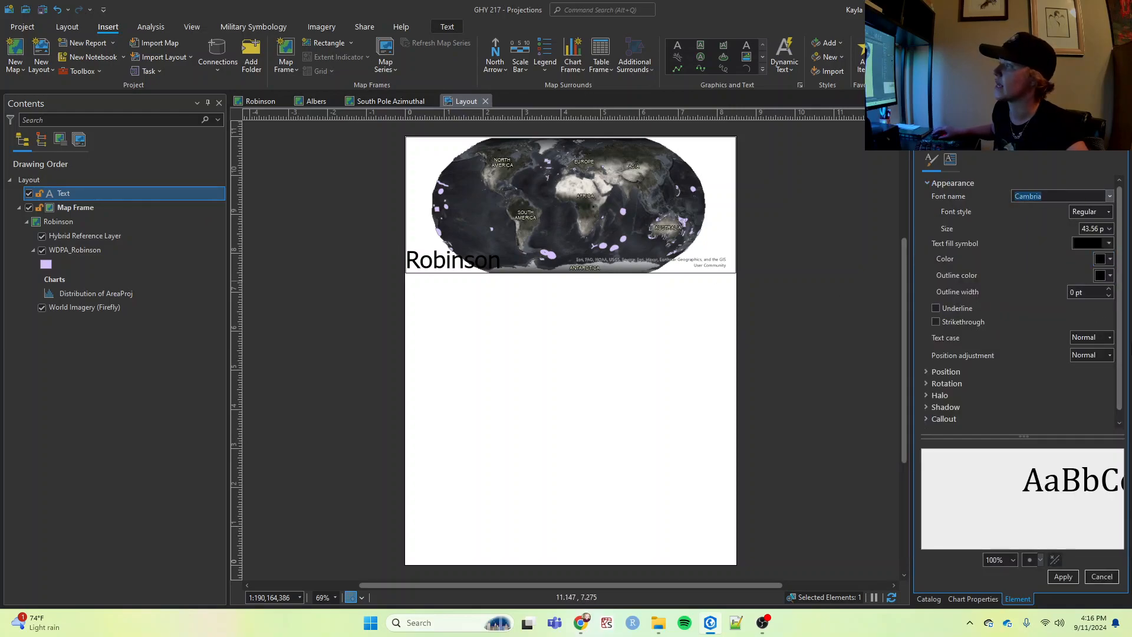
# - Try a size of 36 pt on the Robinson label, settle on 24 pt, and apply the formatting
pyautogui.click(1110, 234)
pyautogui.click(1110, 230)
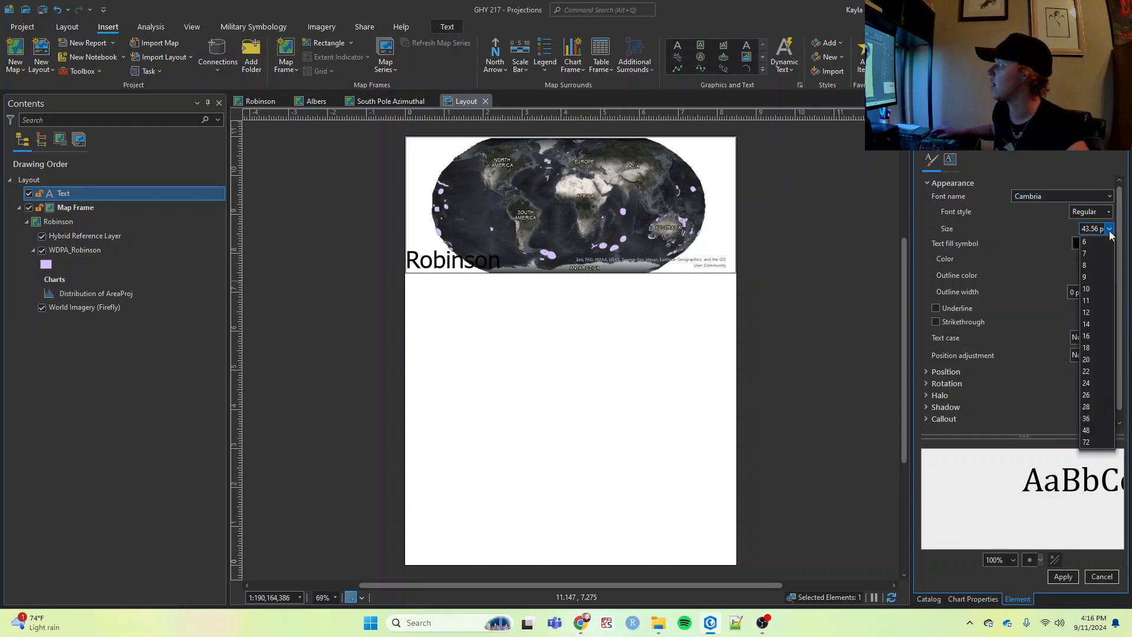
pyautogui.click(1088, 419)
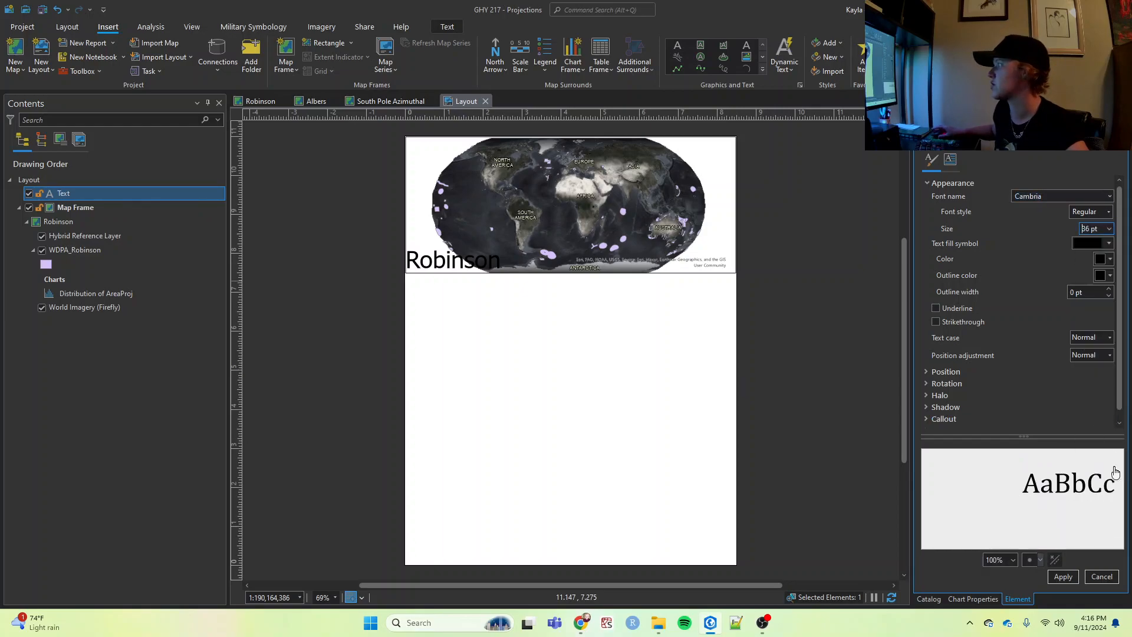
pyautogui.click(1063, 577)
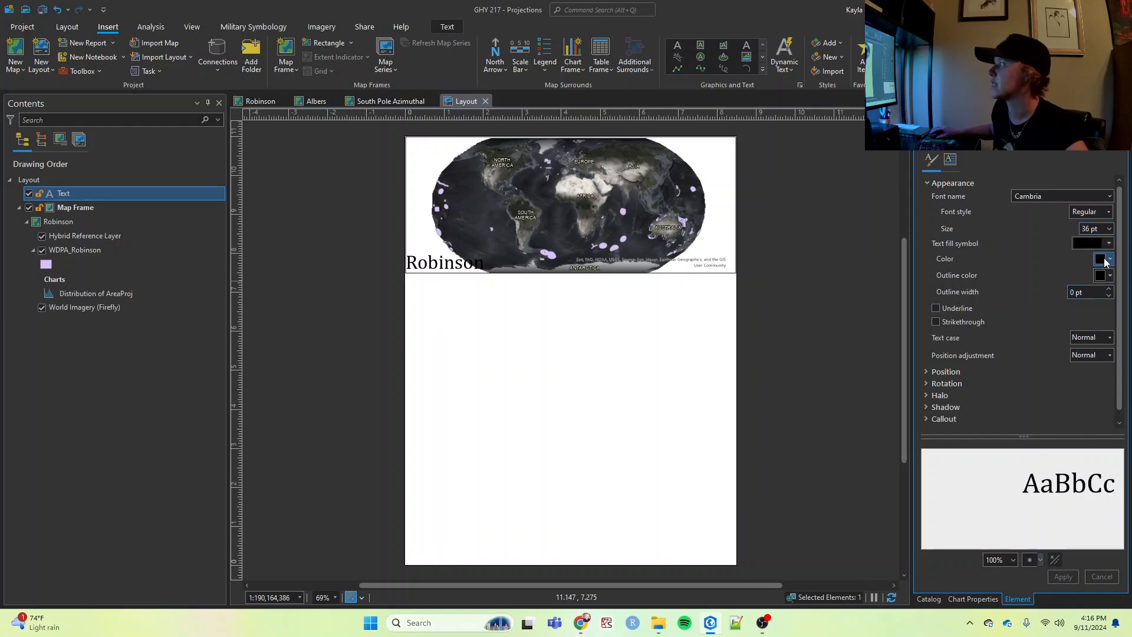
pyautogui.click(1110, 228)
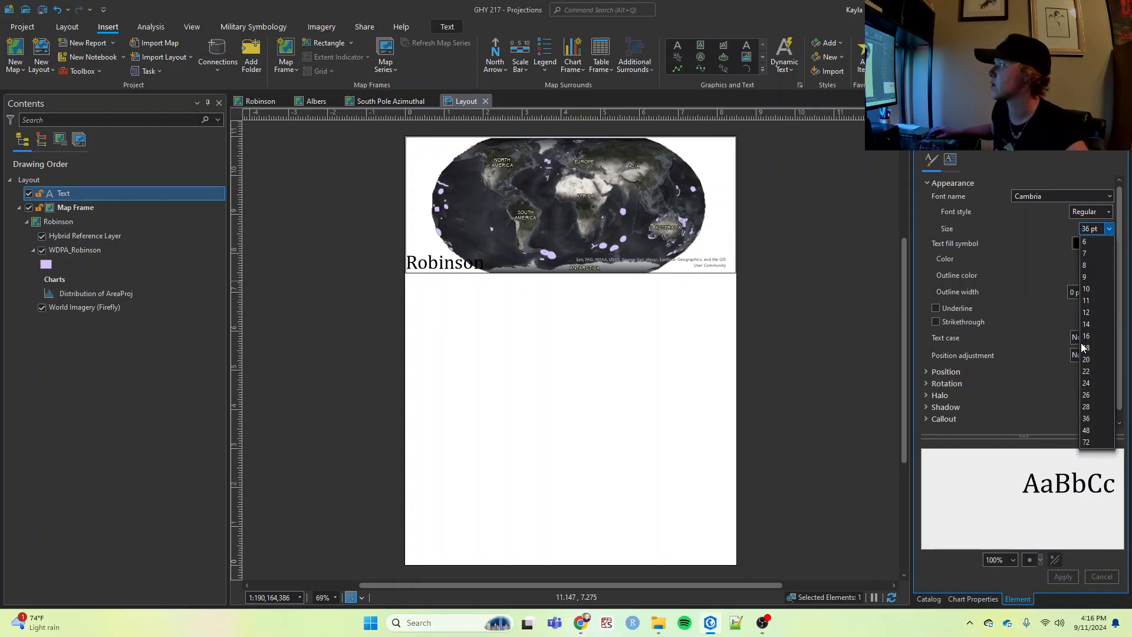
pyautogui.click(1086, 383)
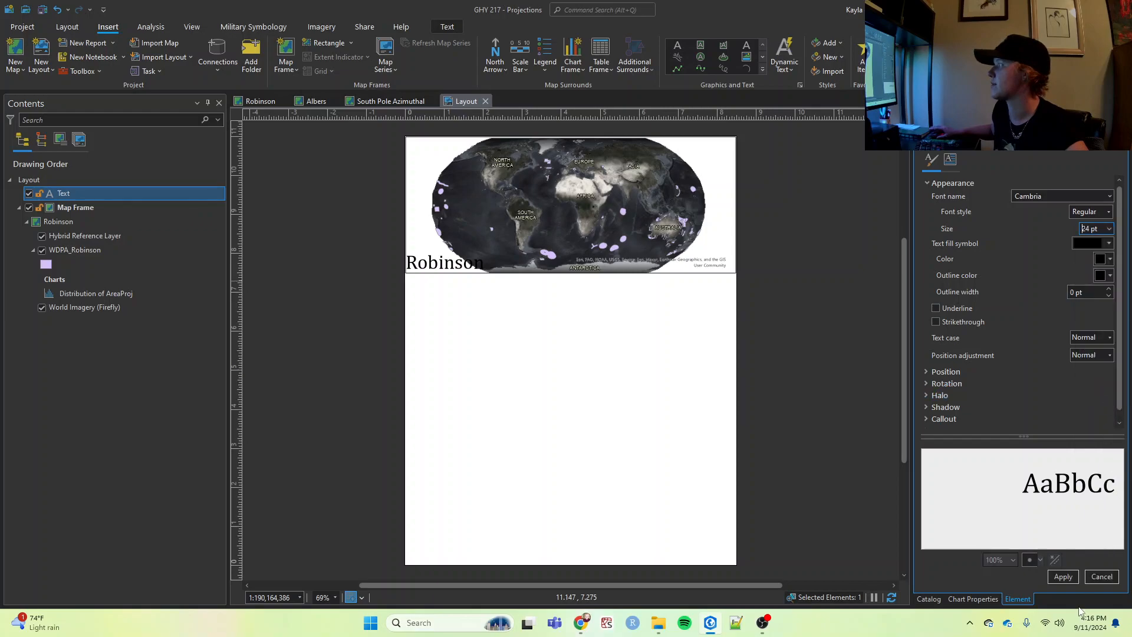
pyautogui.click(1064, 577)
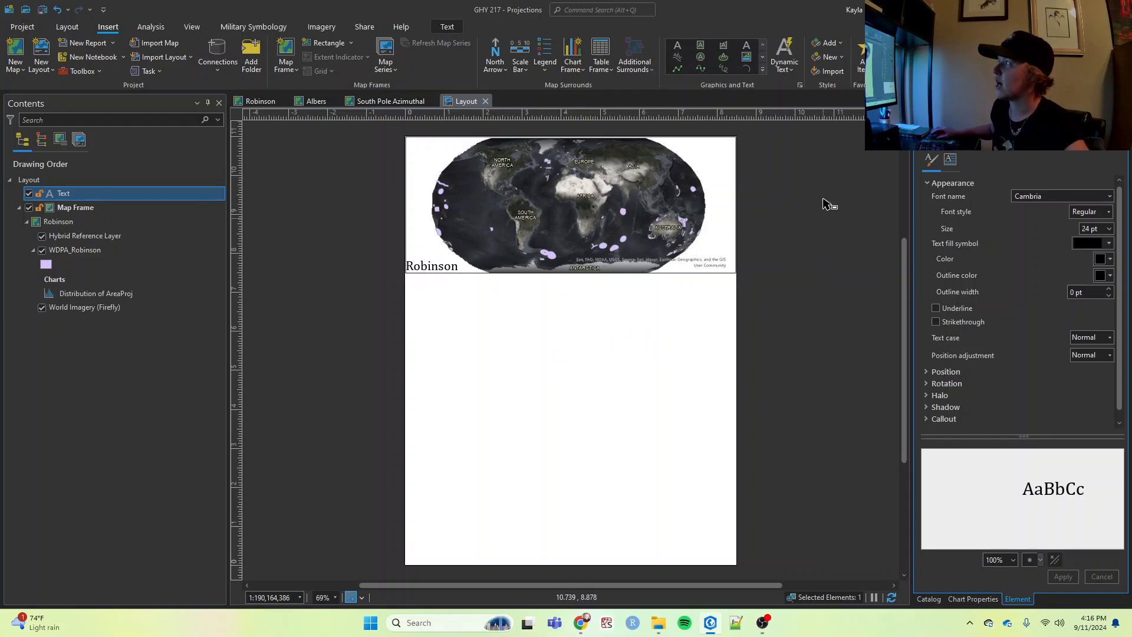
# - Add a text label reading "XXXXXkm2" at the lower-right corner of the Robinson map frame
pyautogui.moveTo(694, 238); pyautogui.dragTo(738, 259)
pyautogui.write('XXXXXkm2')
pyautogui.hotkey('ctrl', 'a')
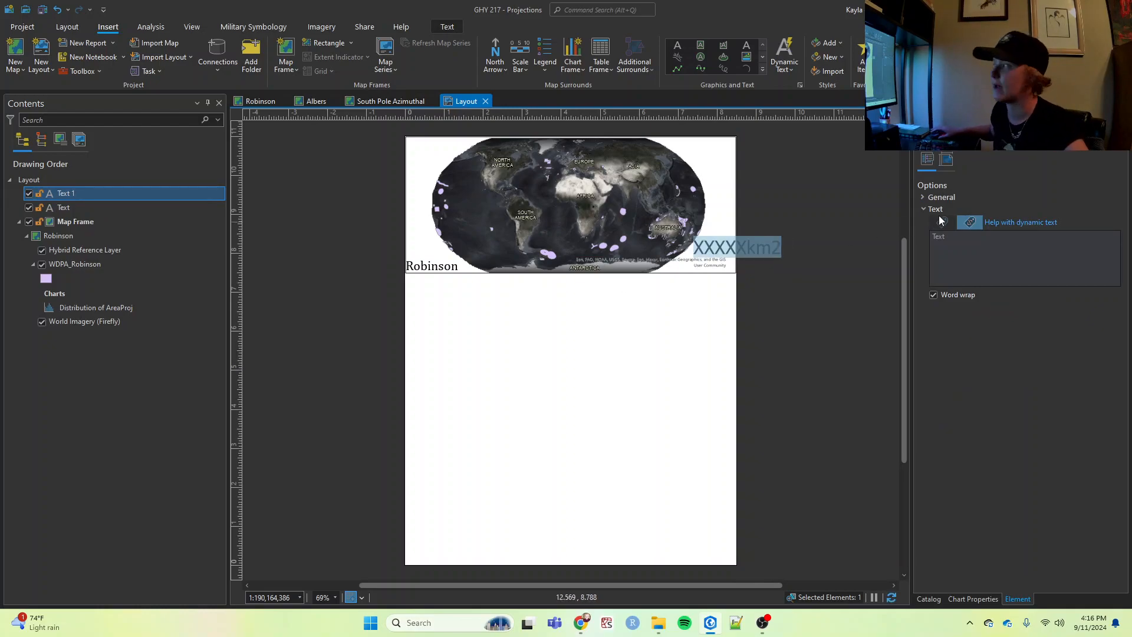
pyautogui.click(567, 416)
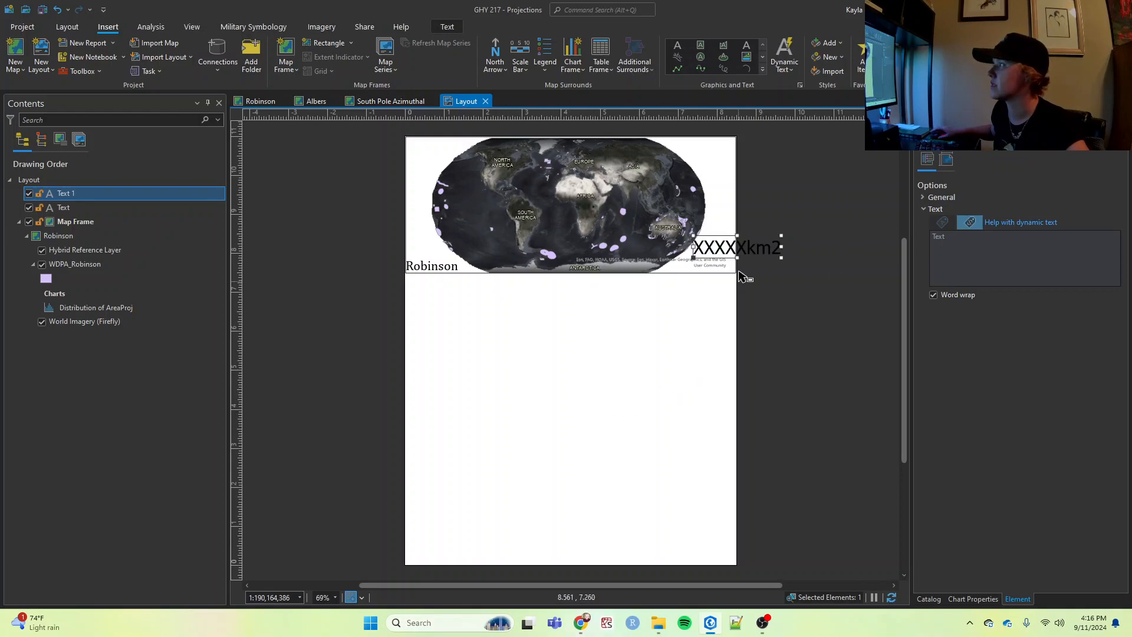
# - Set the font size of the "XXXXXkm2" label to 18 pt and apply the formatting
pyautogui.doubleClick(709, 247)
pyautogui.click(986, 140)
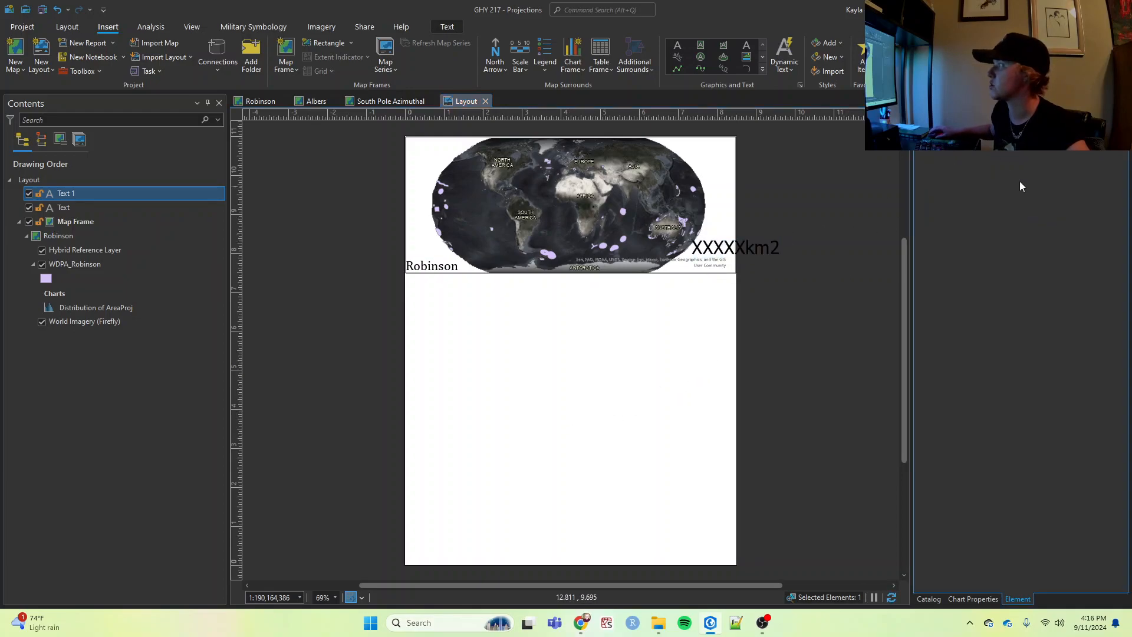
pyautogui.click(1109, 228)
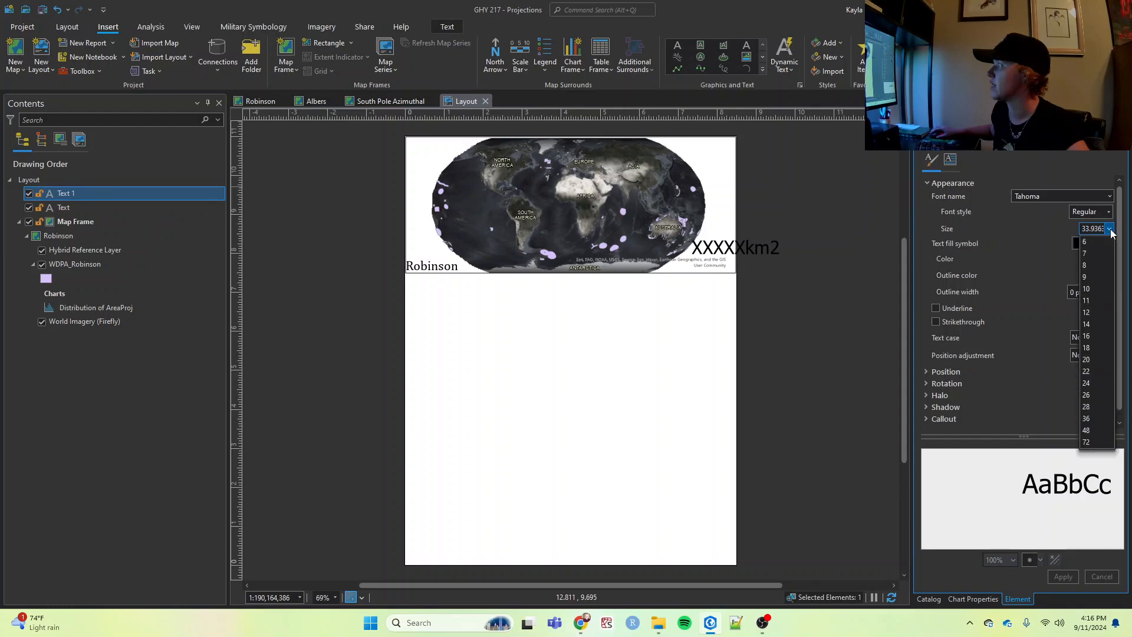
pyautogui.click(1089, 347)
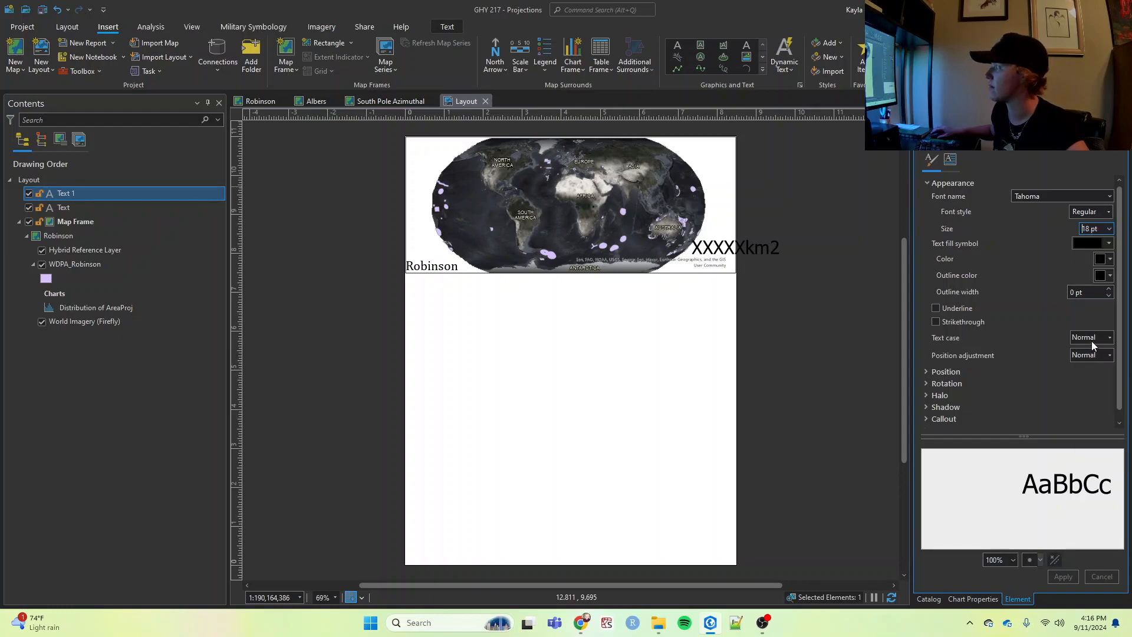
pyautogui.click(1061, 576)
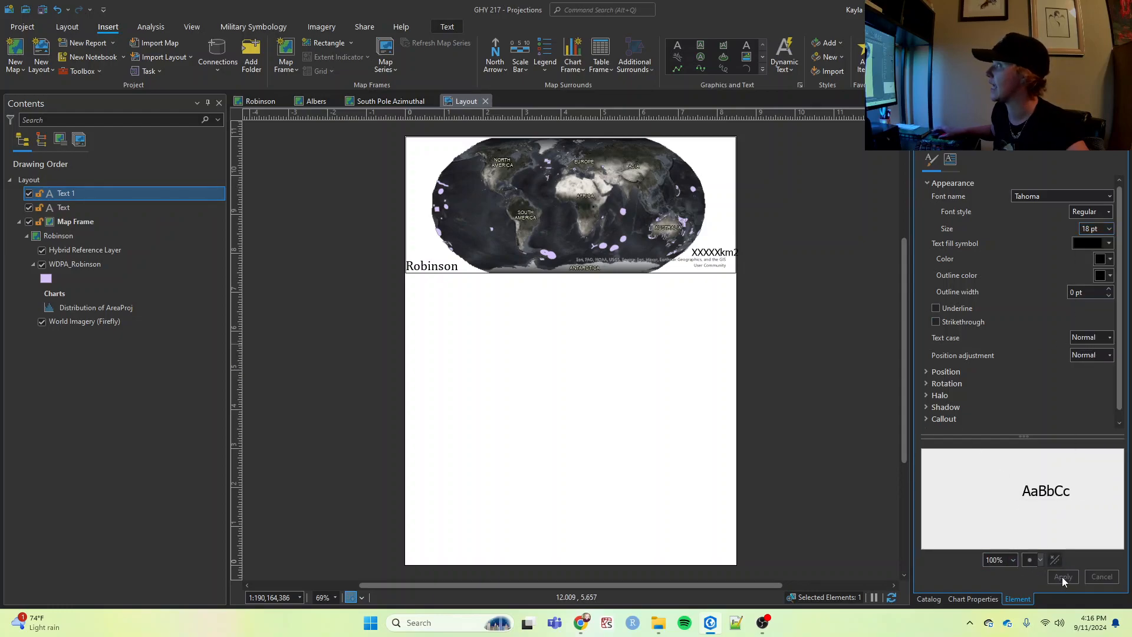
# - Nudge the "XXXXXkm2" label slightly at the lower-right corner of the Robinson map frame and deselect it
pyautogui.click(715, 255)
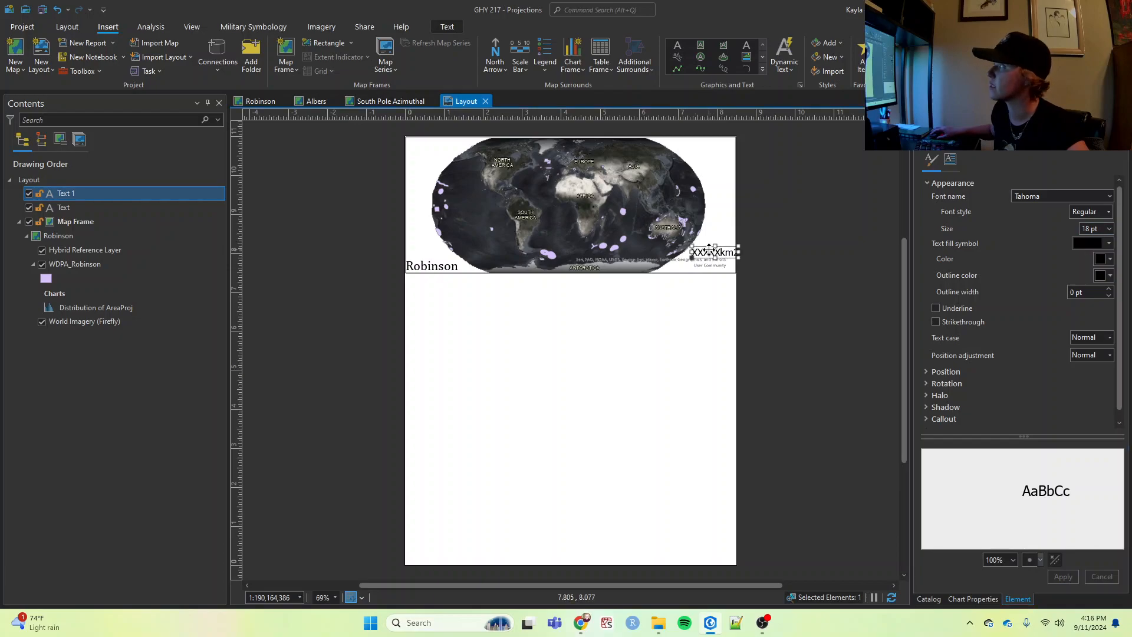
pyautogui.keyDown('shift'); pyautogui.click(712, 252); pyautogui.keyUp('shift')
pyautogui.moveTo(715, 254); pyautogui.dragTo(715, 255)
pyautogui.click(758, 335)
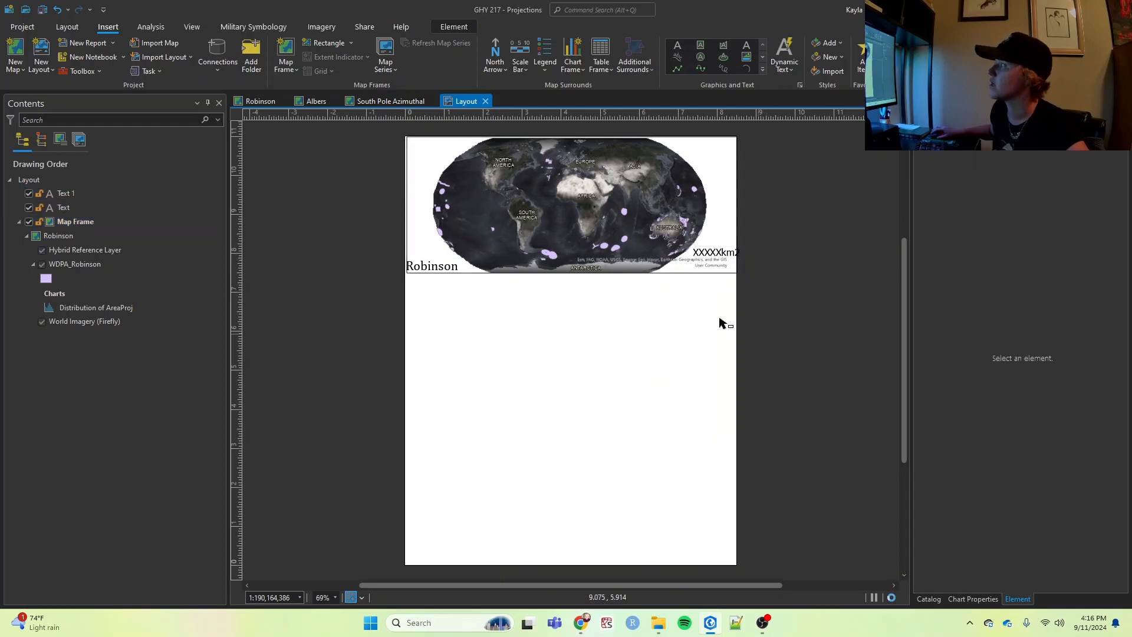
pyautogui.click(289, 55)
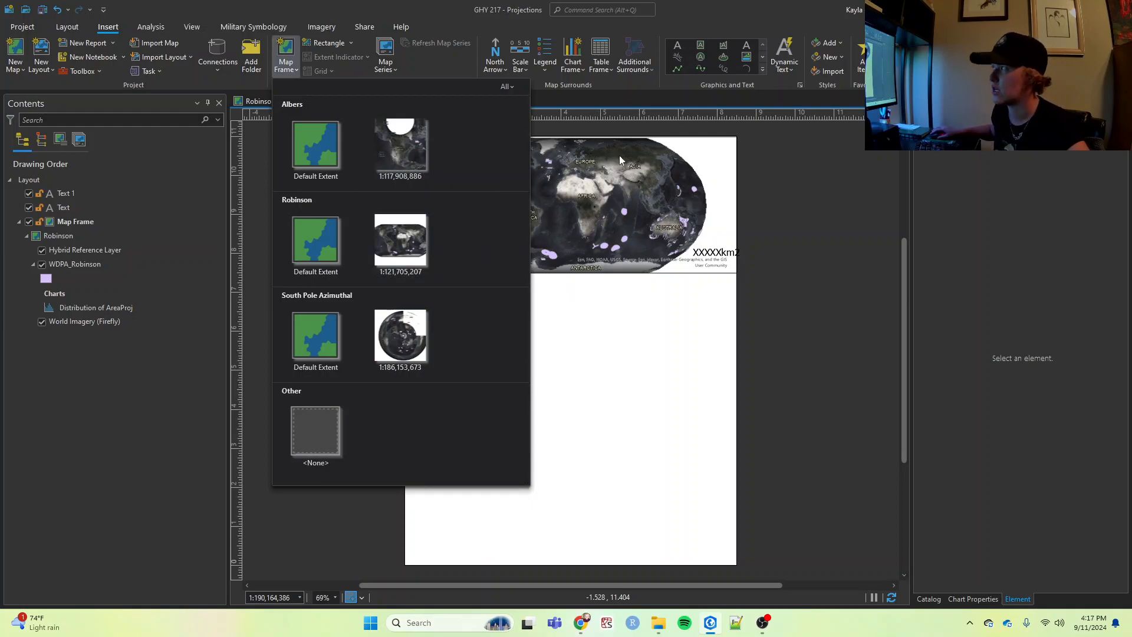
pyautogui.click(855, 292)
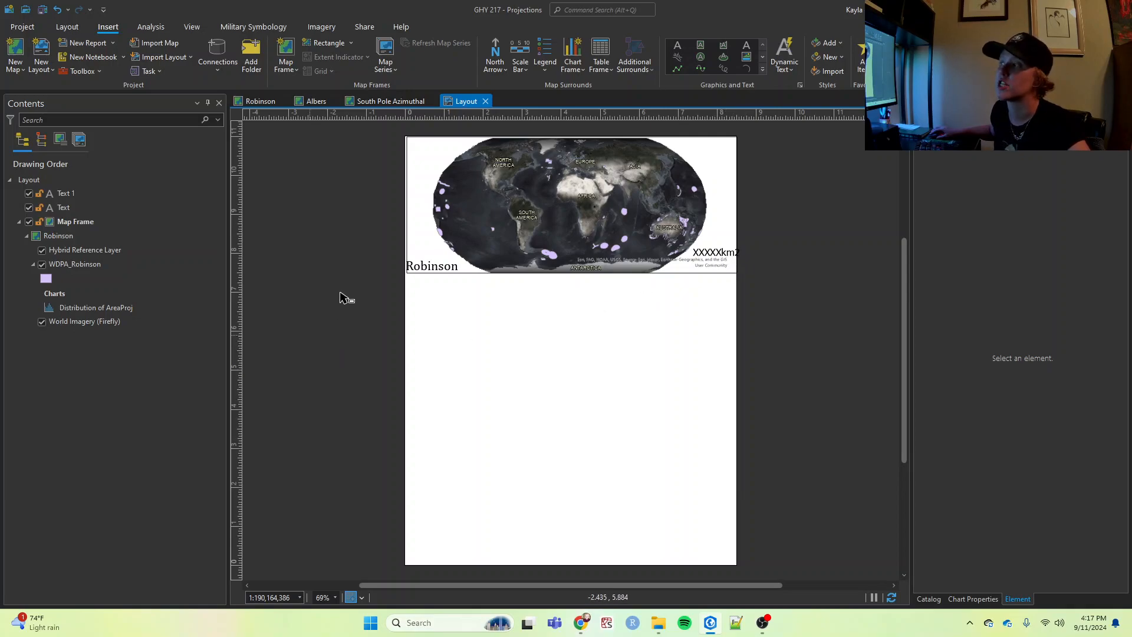
pyautogui.moveTo(384, 233); pyautogui.dragTo(765, 296)
pyautogui.click(740, 352)
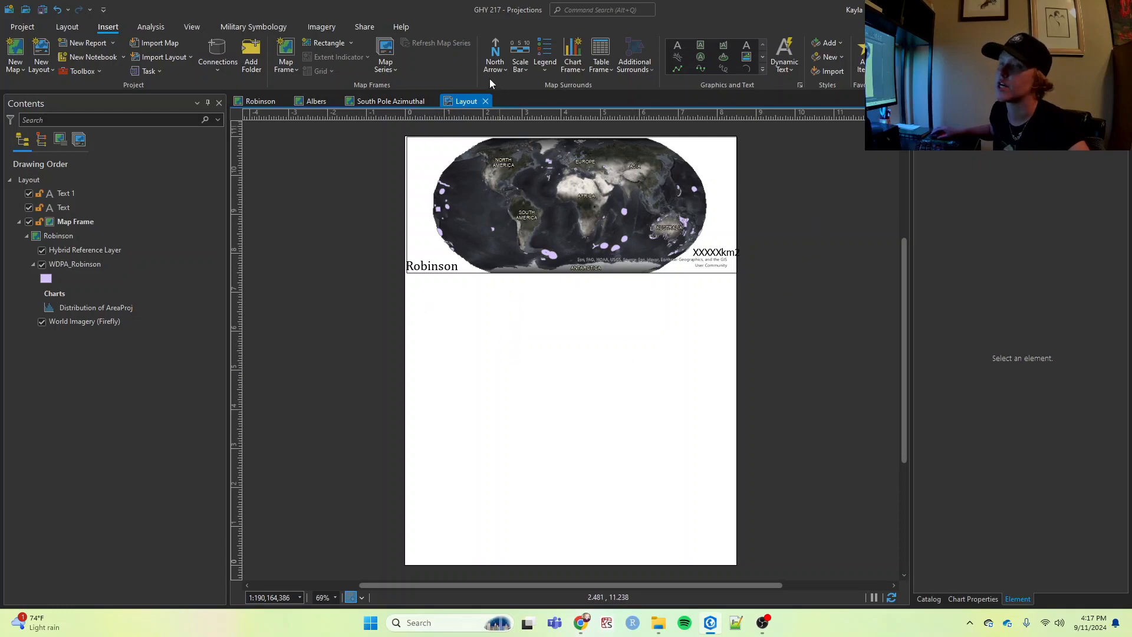
# - Start exporting the layout and set the export file type to PDF
pyautogui.click(361, 27)
pyautogui.click(315, 55)
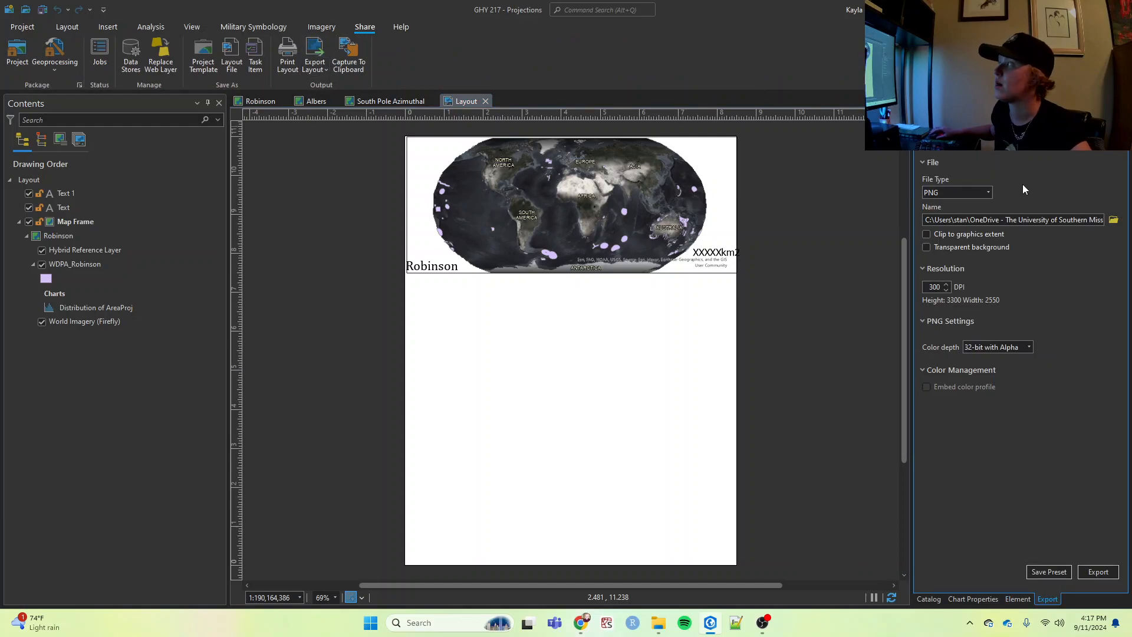
pyautogui.click(988, 195)
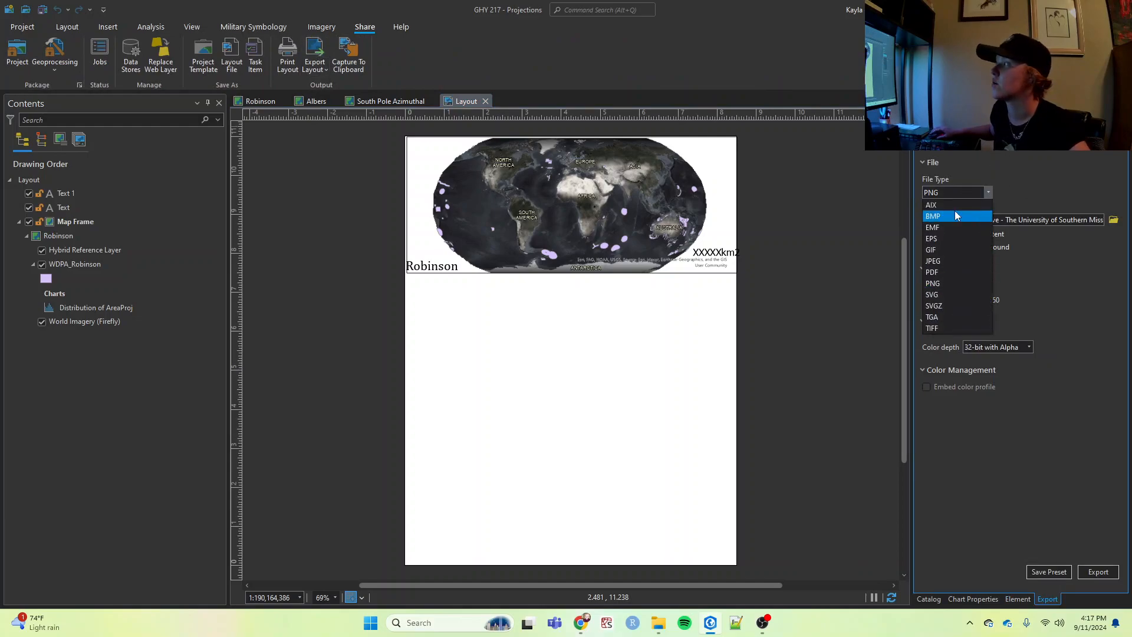
pyautogui.click(934, 272)
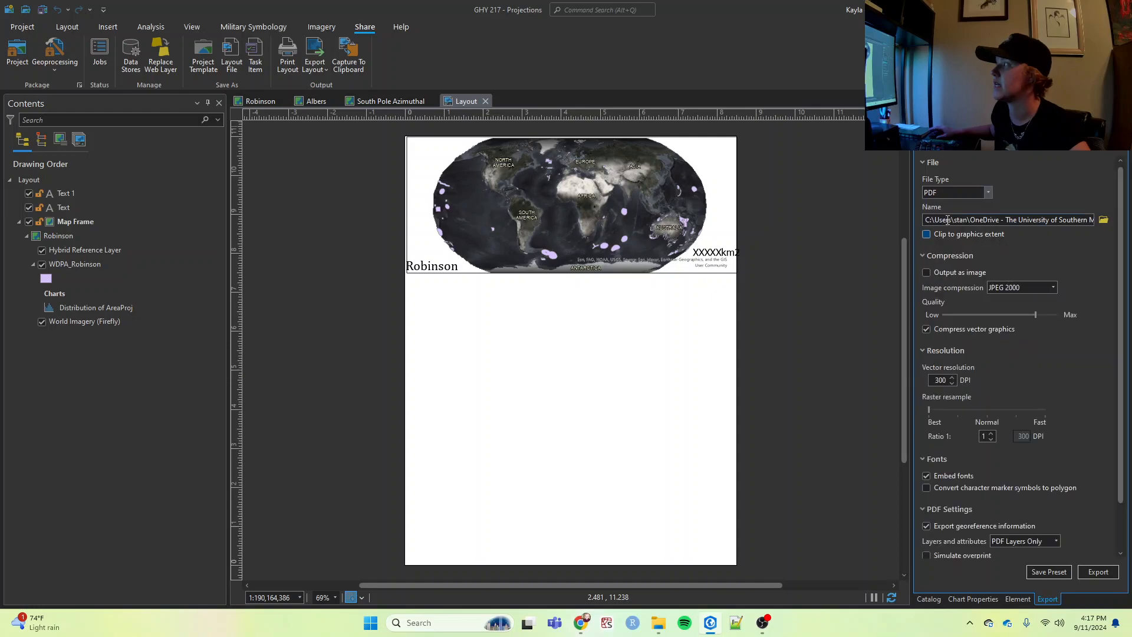
# - Browse for the export destination and name the file "Lab 2 - Marine Protected Areas Projection.pdf"
pyautogui.click(1103, 219)
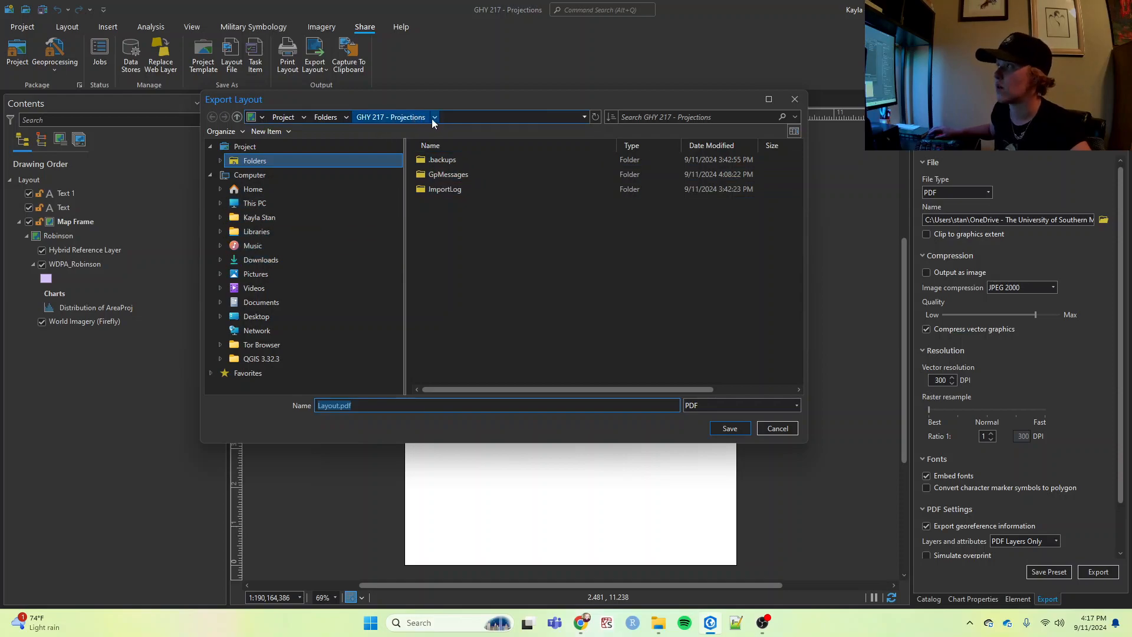
pyautogui.click(415, 162)
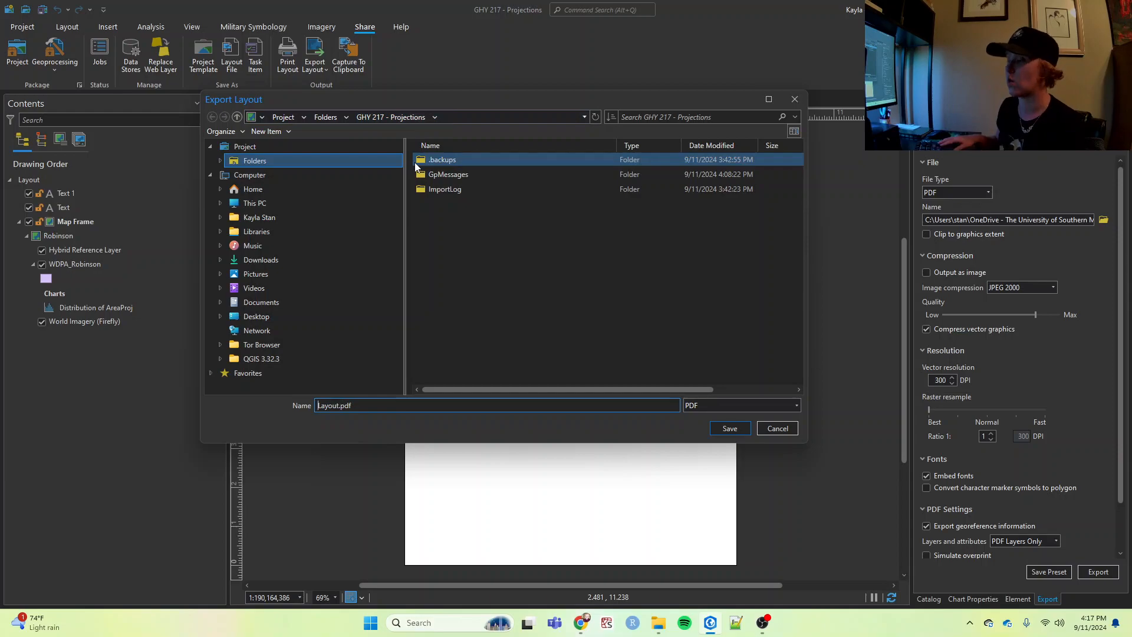
pyautogui.click(294, 260)
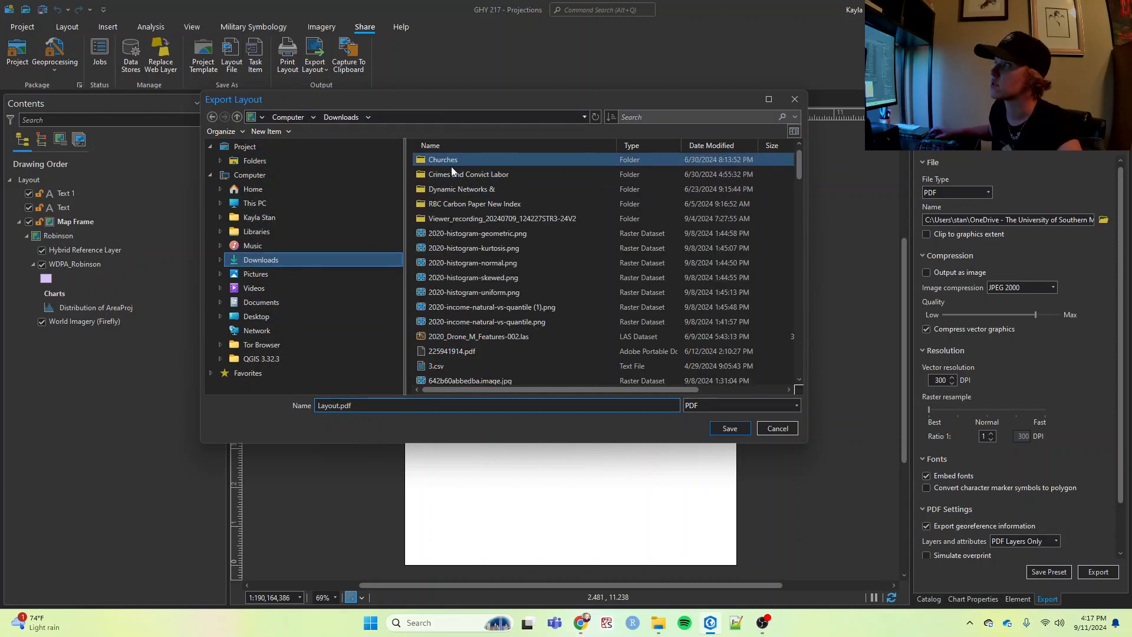
pyautogui.click(280, 306)
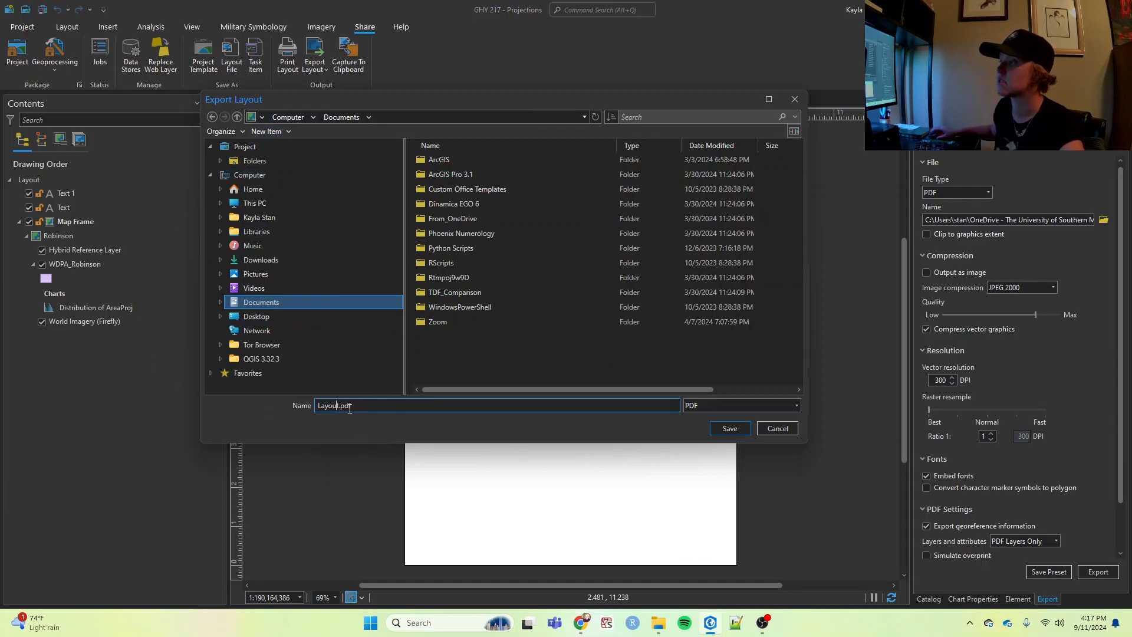
pyautogui.write('L')
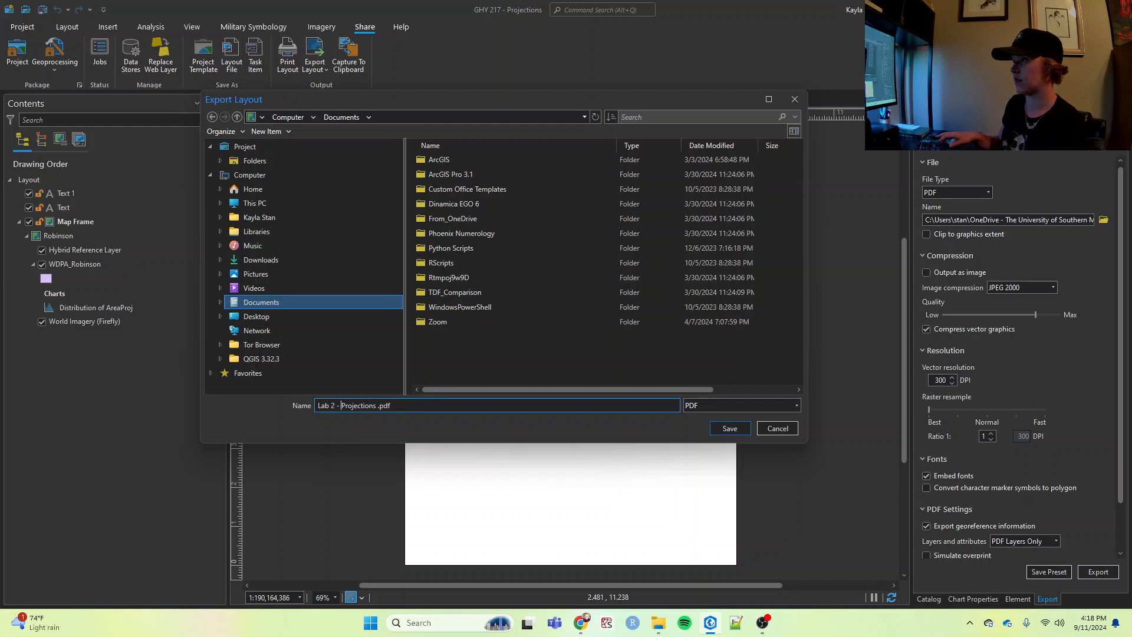
pyautogui.write('Ma')
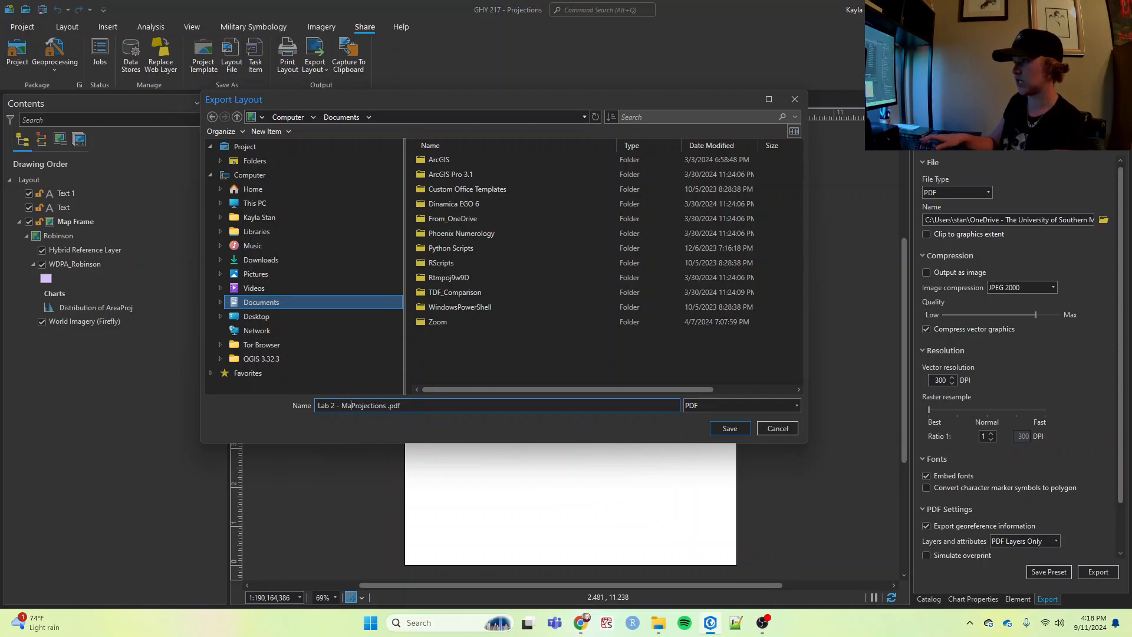
pyautogui.write('rine Projec')
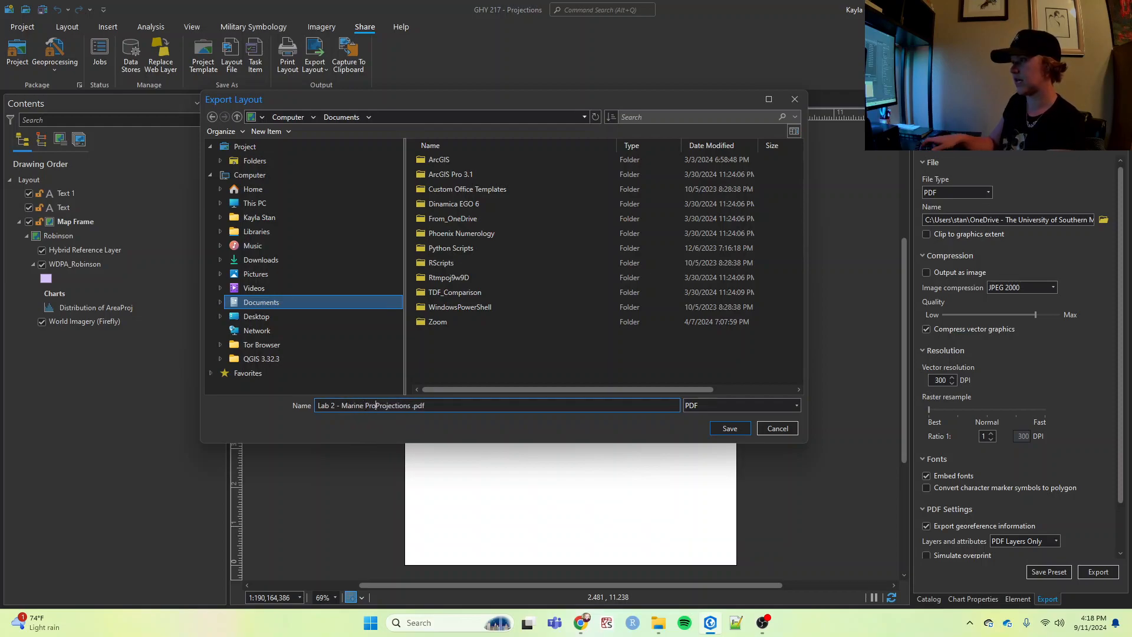
pyautogui.press('BackSpace')
pyautogui.press('BackSpace')
pyautogui.press('BackSpace')
pyautogui.write('tect')
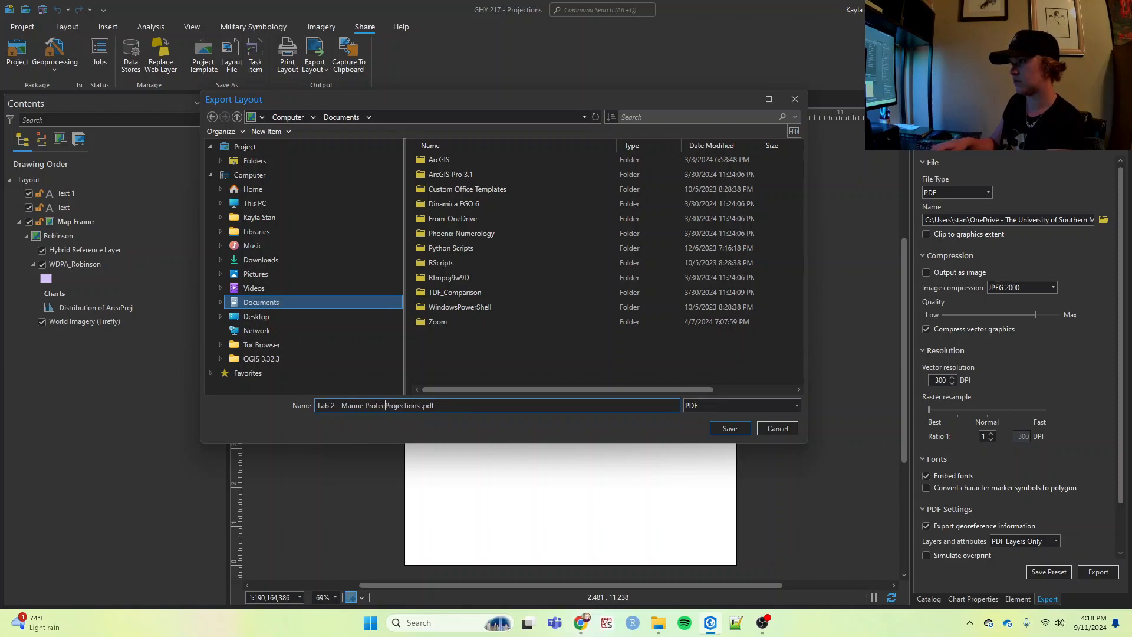
pyautogui.write('ed Areas')
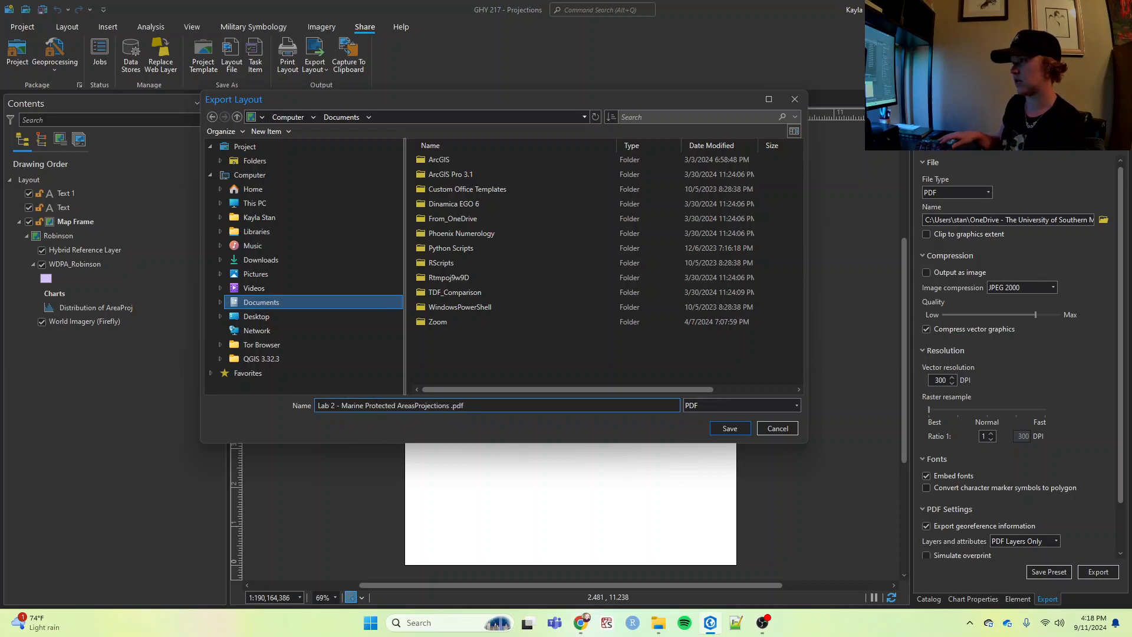
pyautogui.hotkey('ctrl', 'Right')
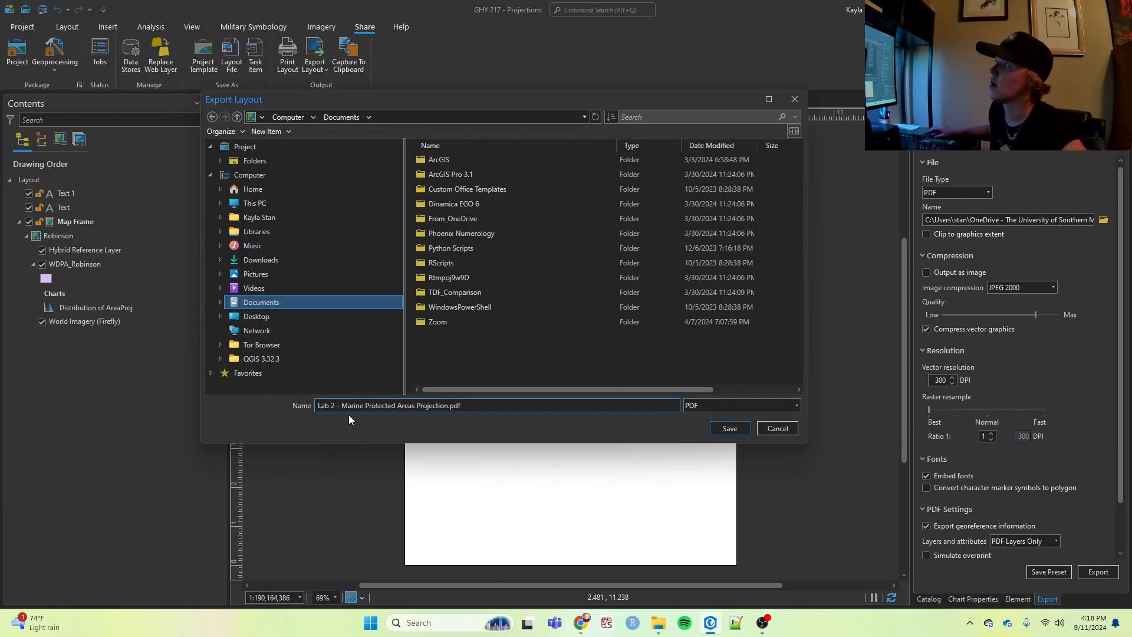
# - Choose the Downloads folder as the destination and export the layout
pyautogui.click(281, 266)
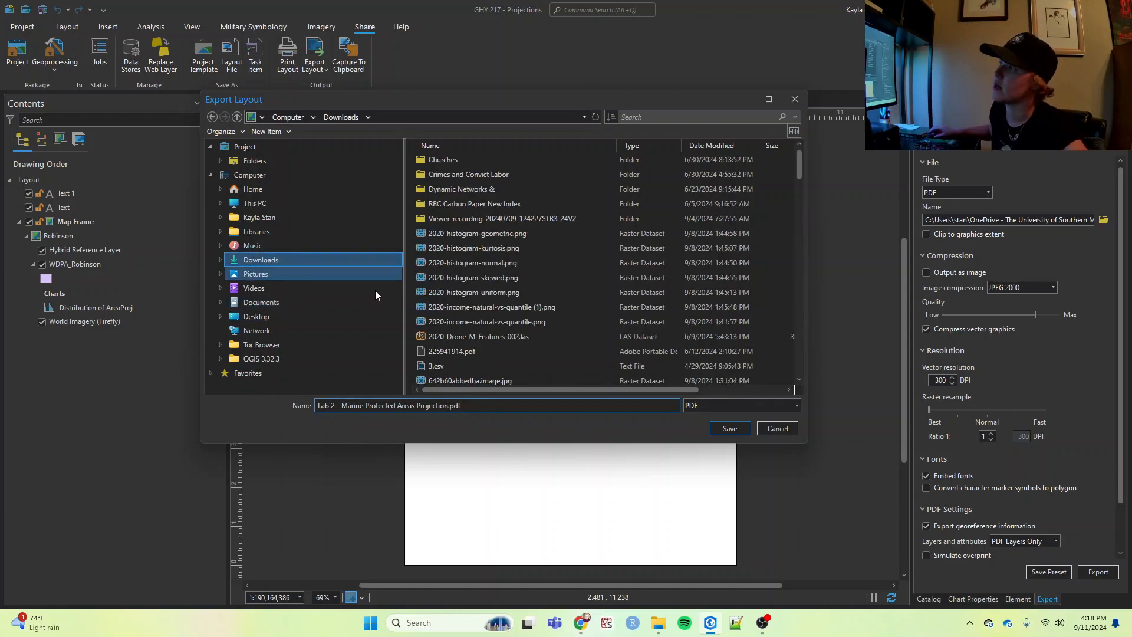
pyautogui.click(717, 430)
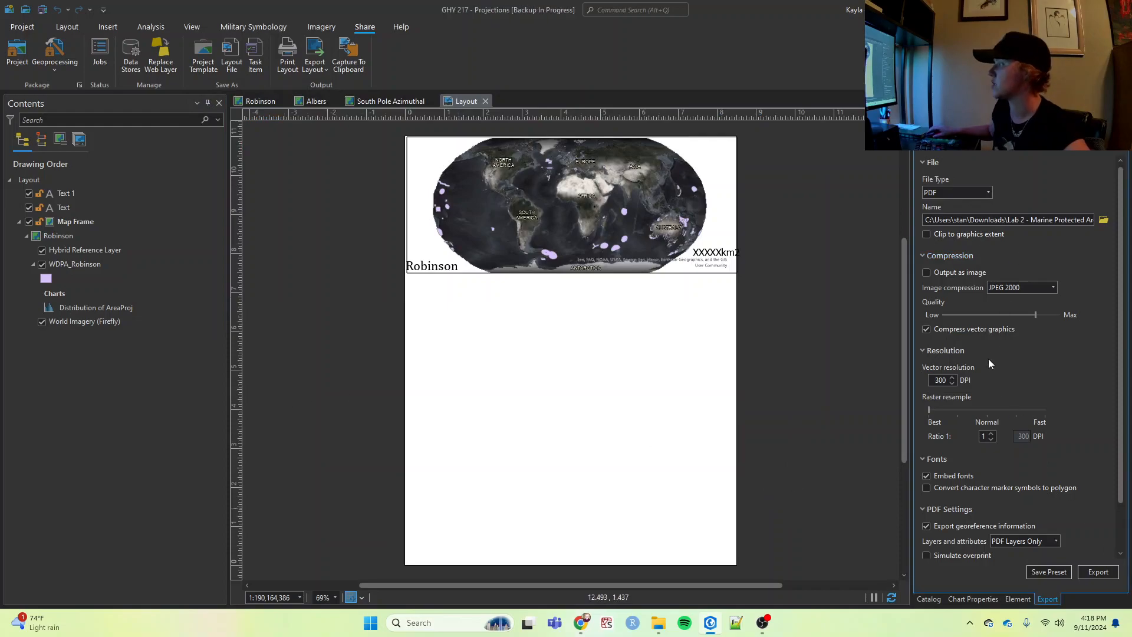
pyautogui.click(1089, 574)
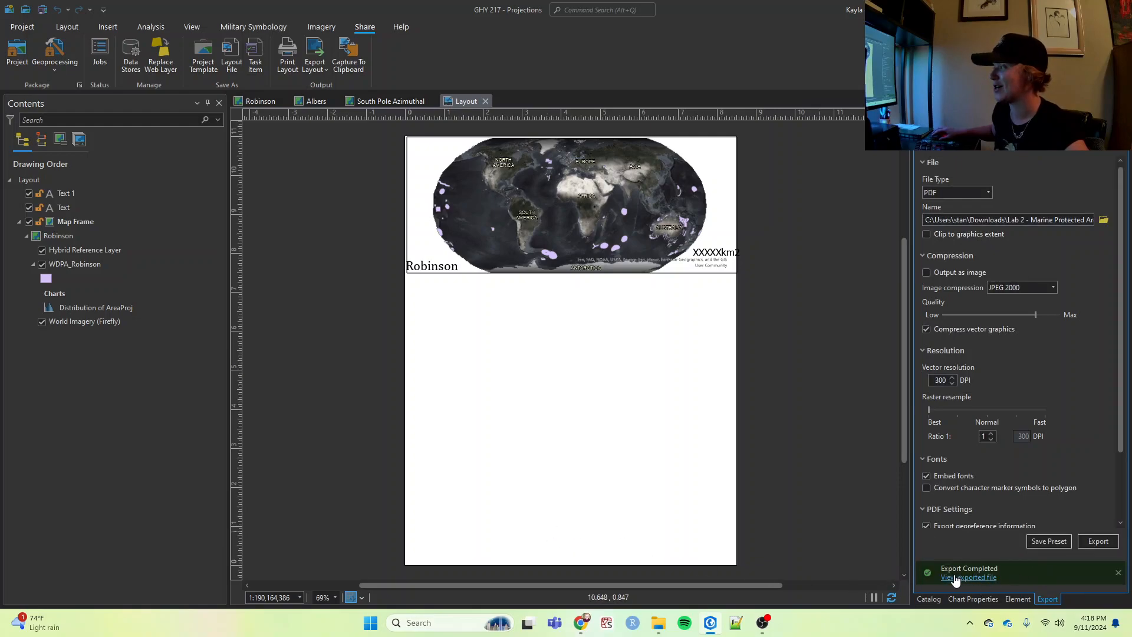
# - Open the exported PDF to check the layout, close it, and save the project
pyautogui.click(954, 578)
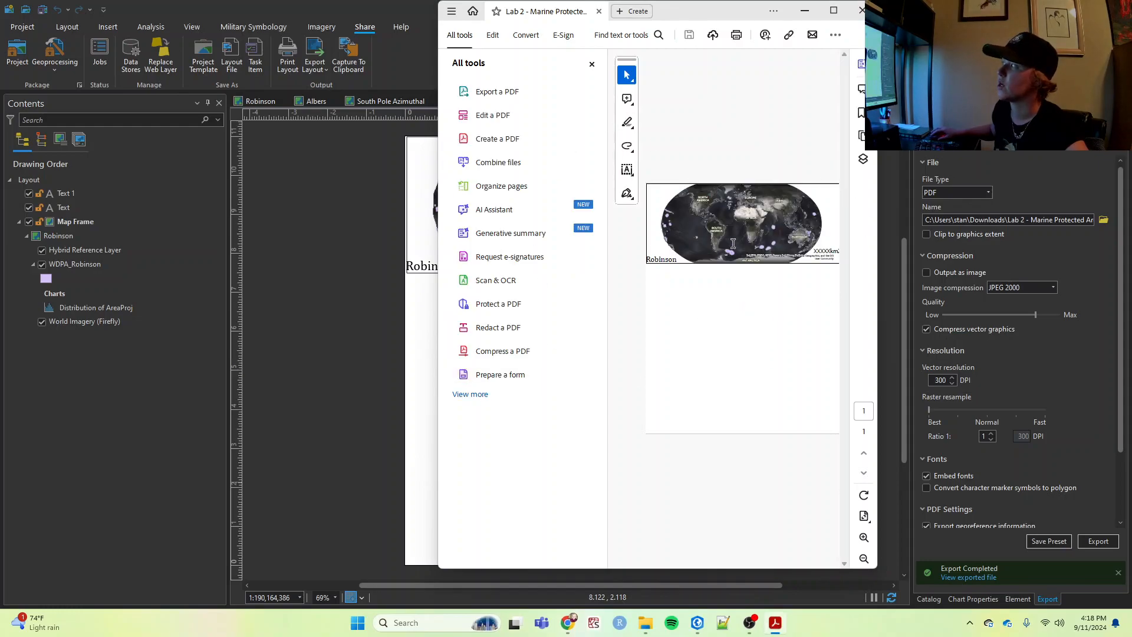
pyautogui.click(862, 10)
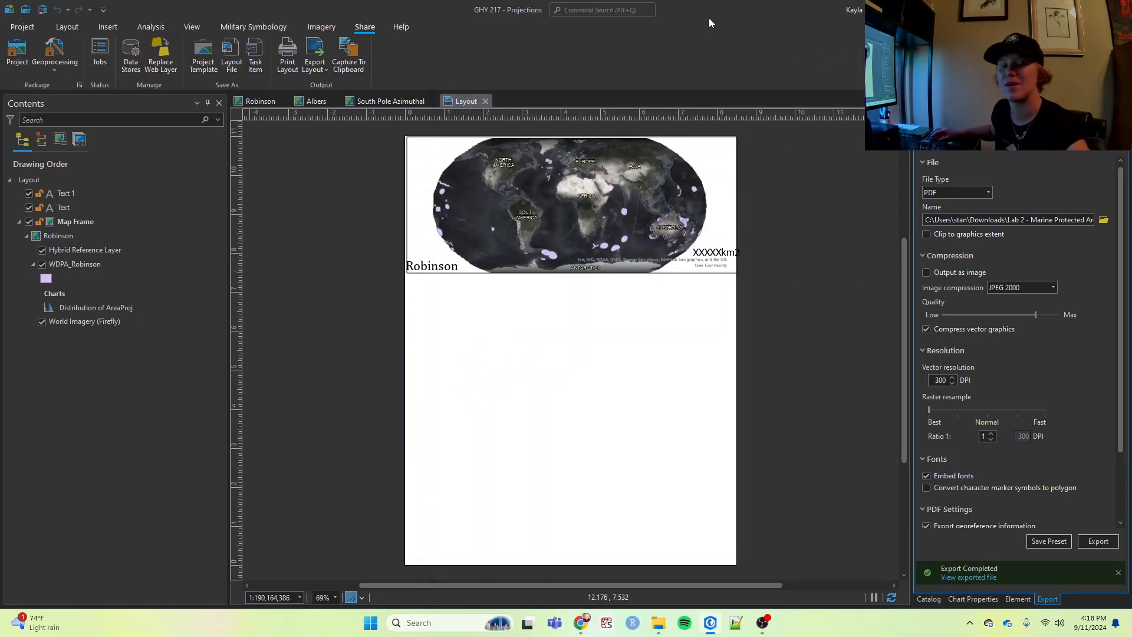
pyautogui.click(42, 9)
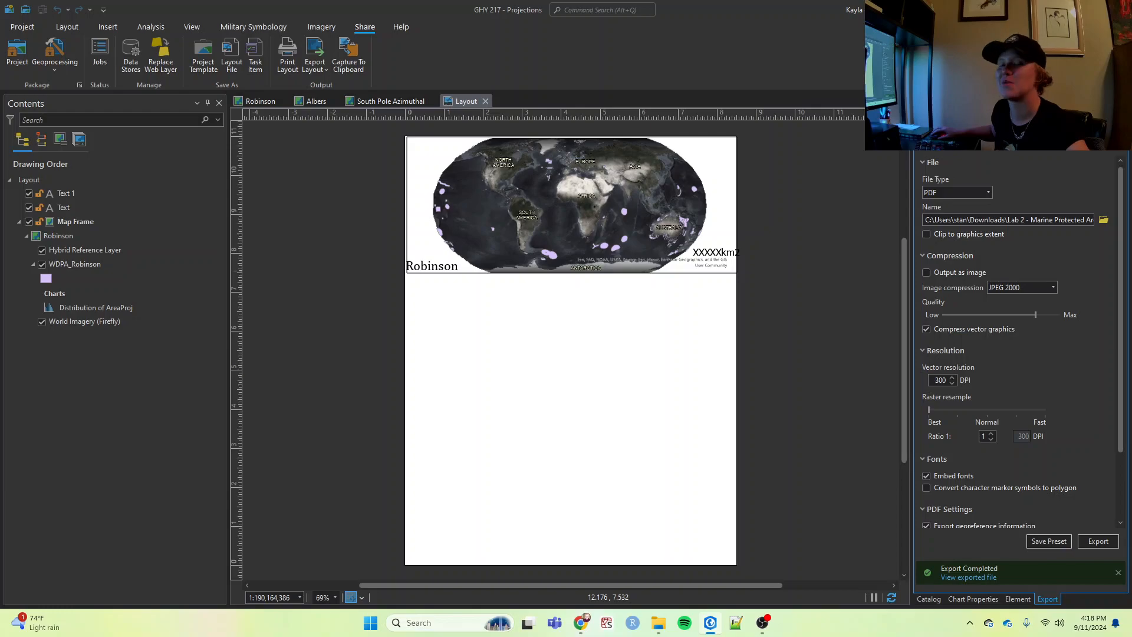
pyautogui.moveTo(763, 633)
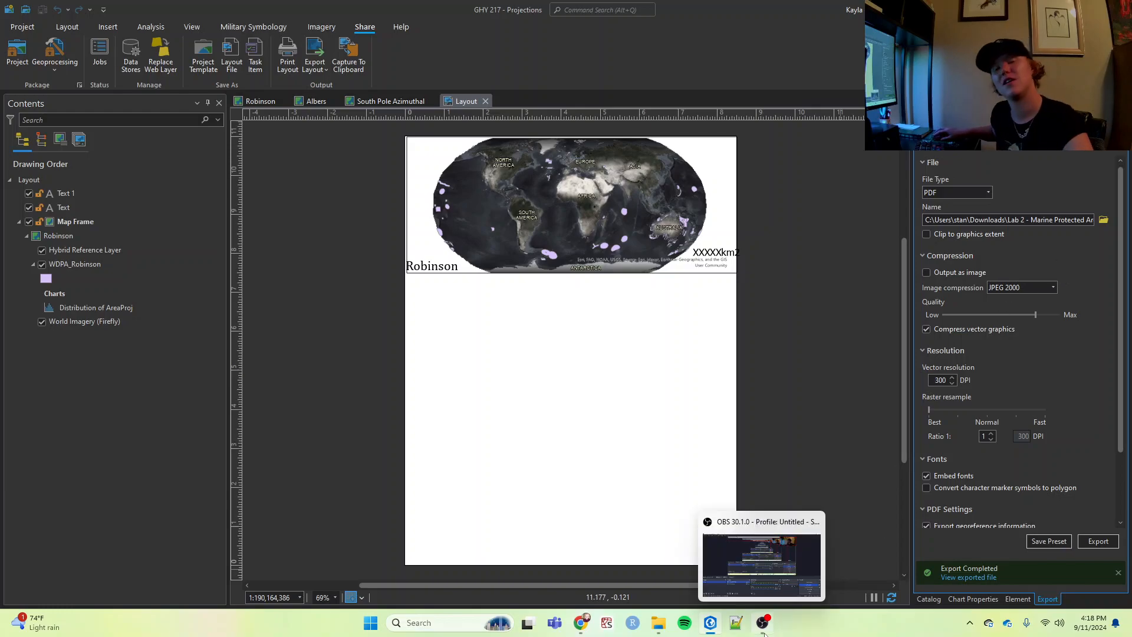